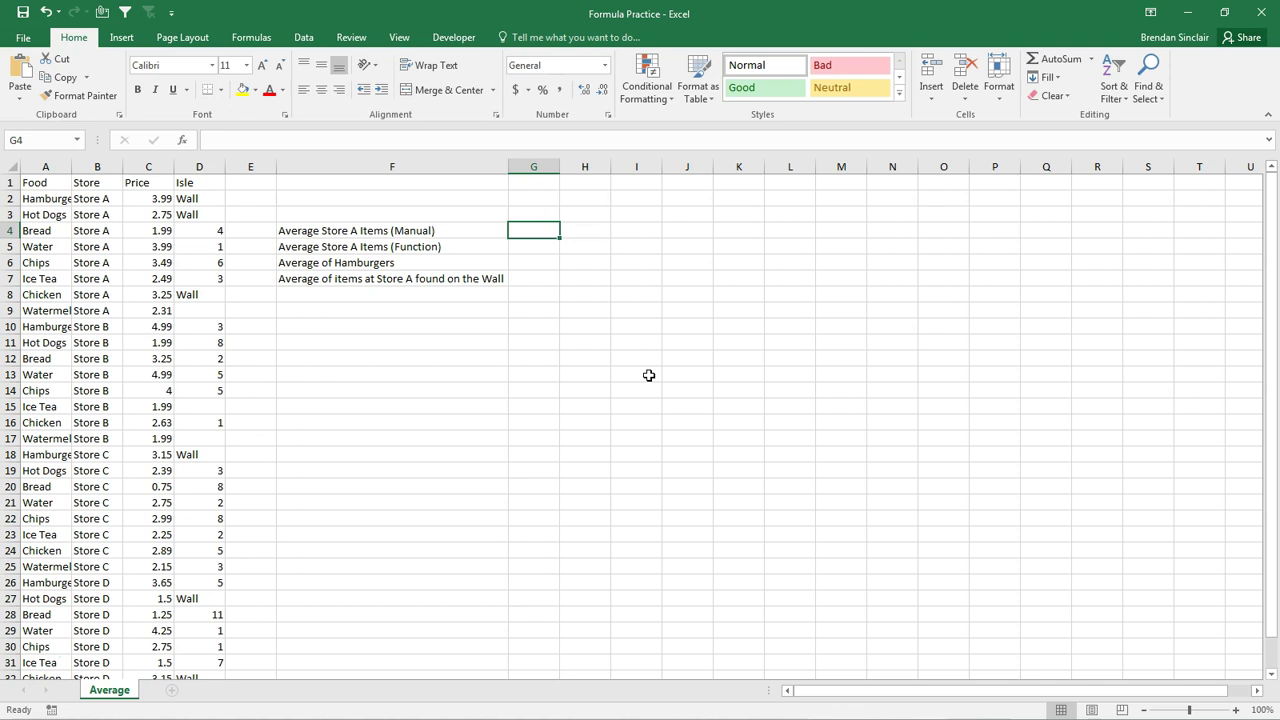
Step: Enter =C2+C3+C4+C5+C6+C7+C8+C9/8 in G4, which shows 22.23875
text(=)
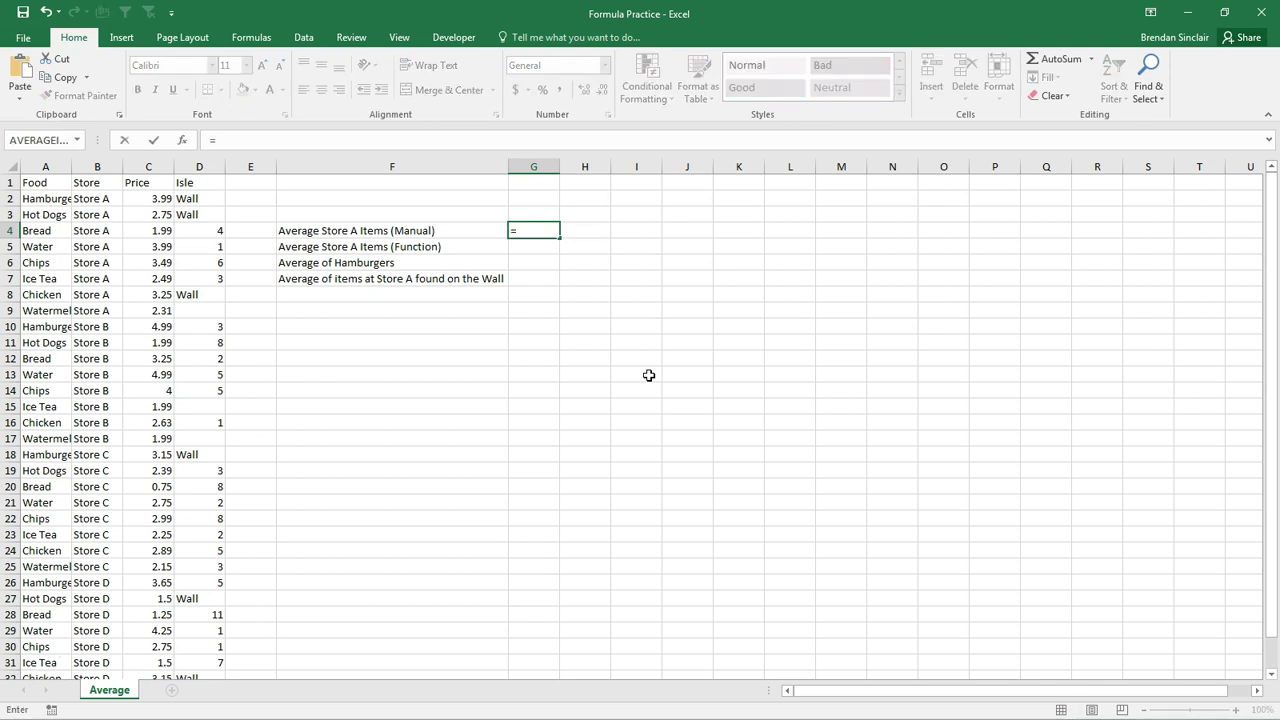
text(C2)
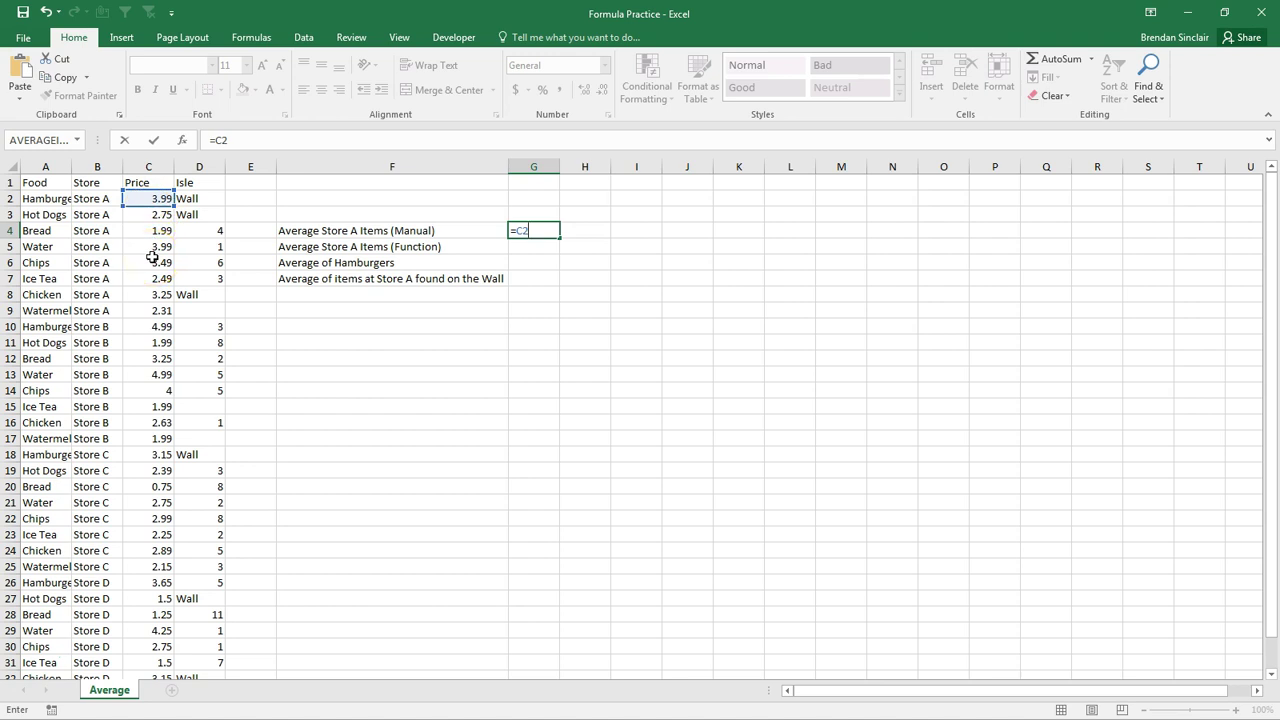
text(+C3)
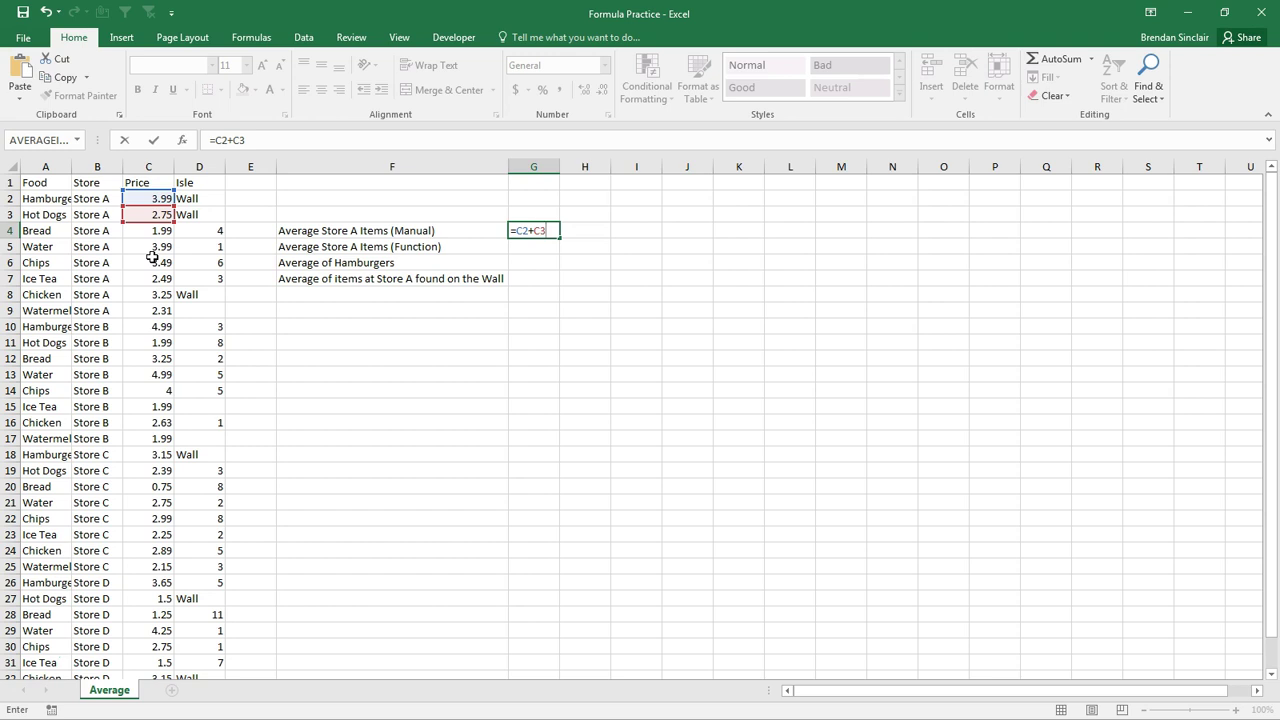
text(+C4+C5)
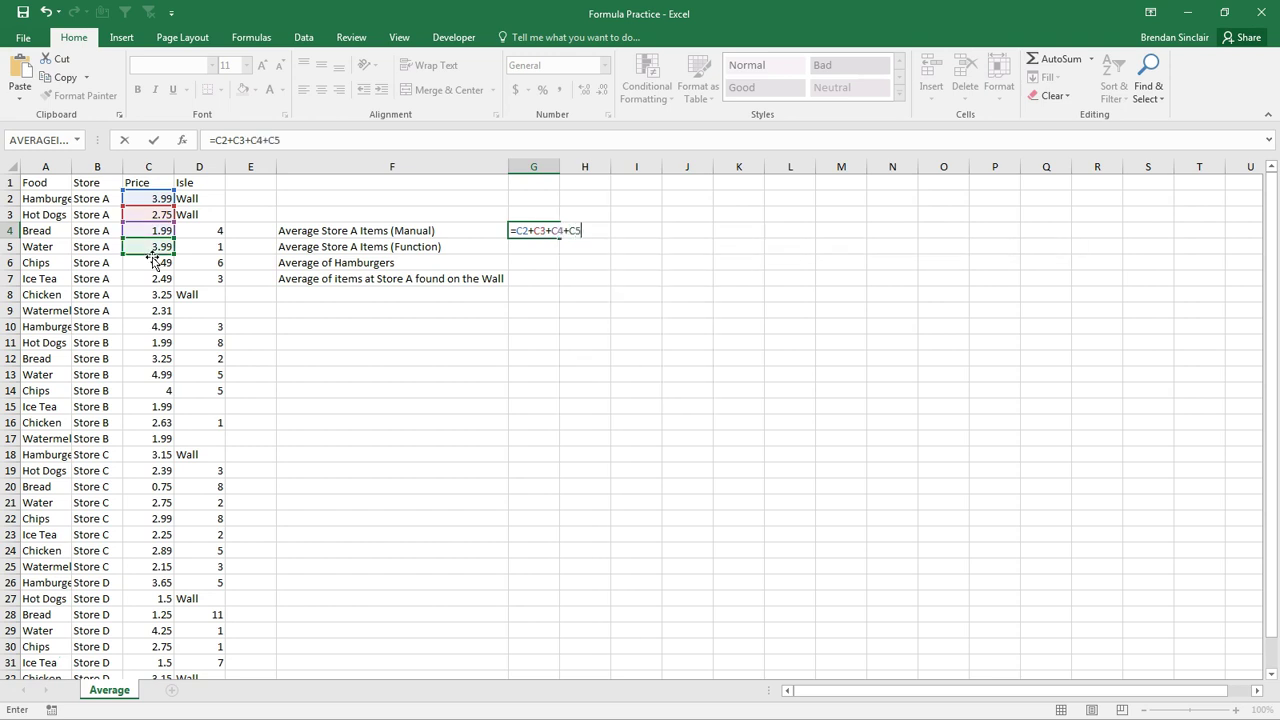
text(+C6+C7+C8+C9)
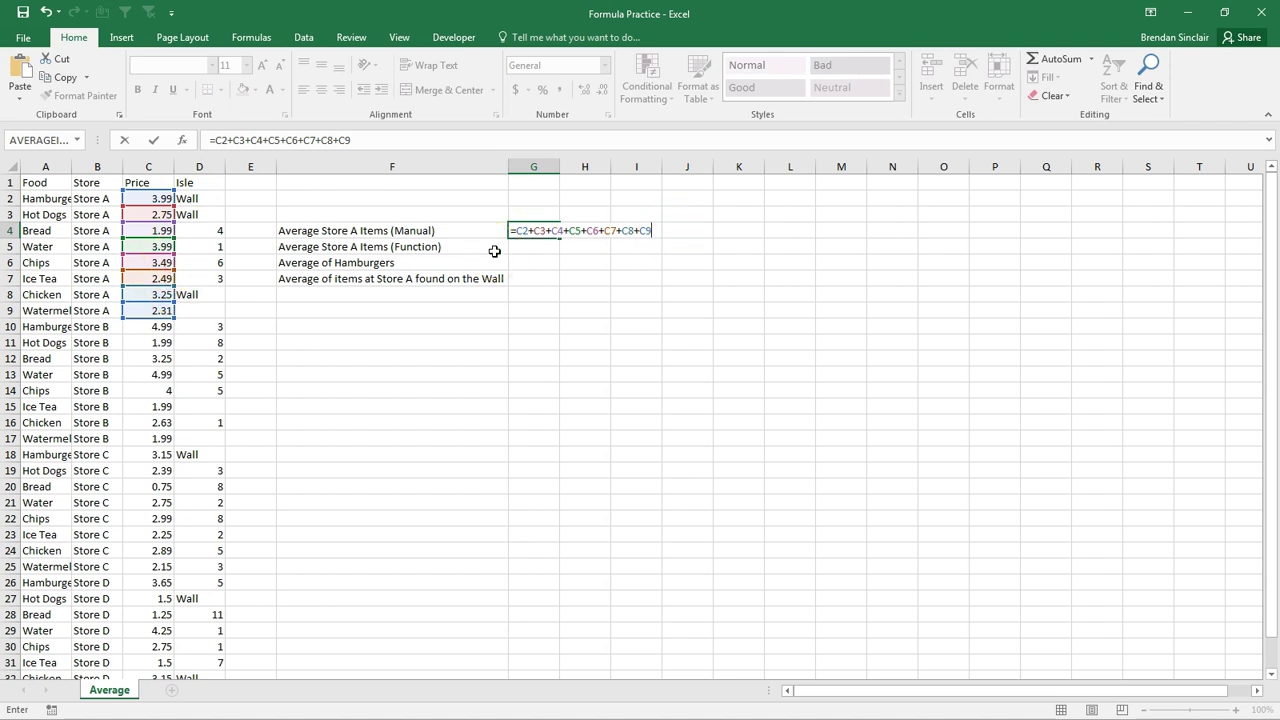
text(/8)
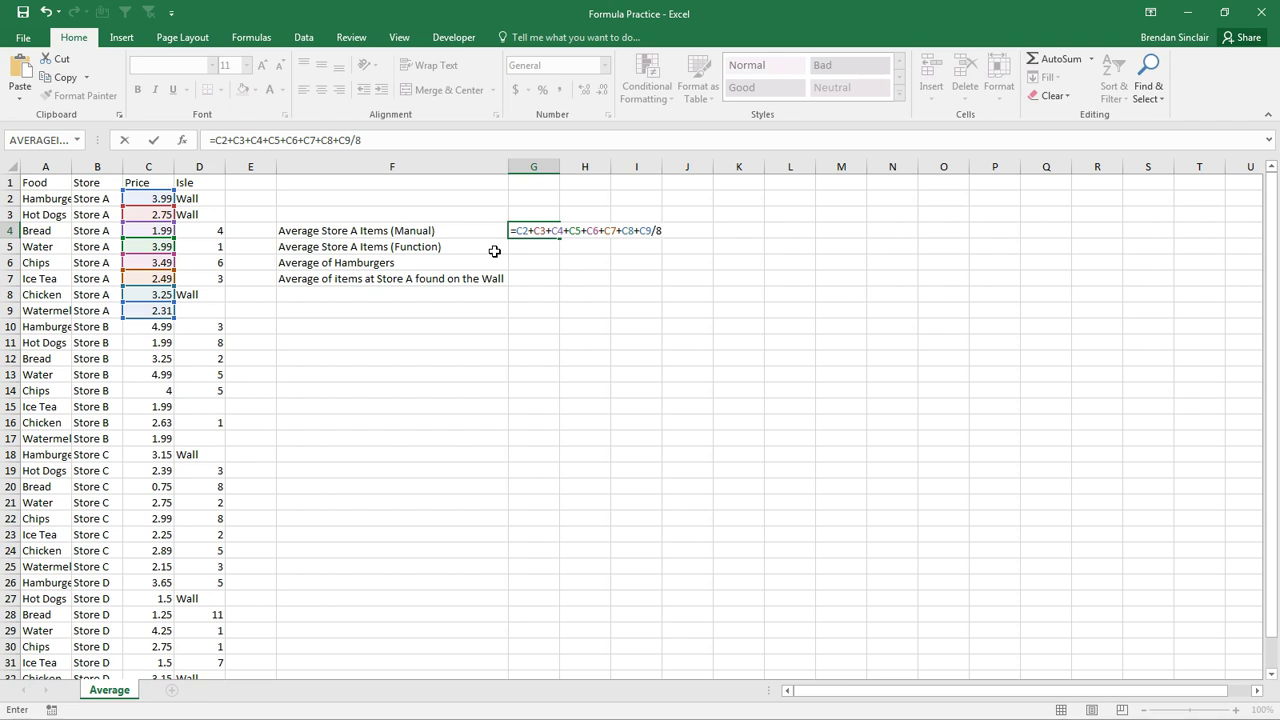
key(Return)
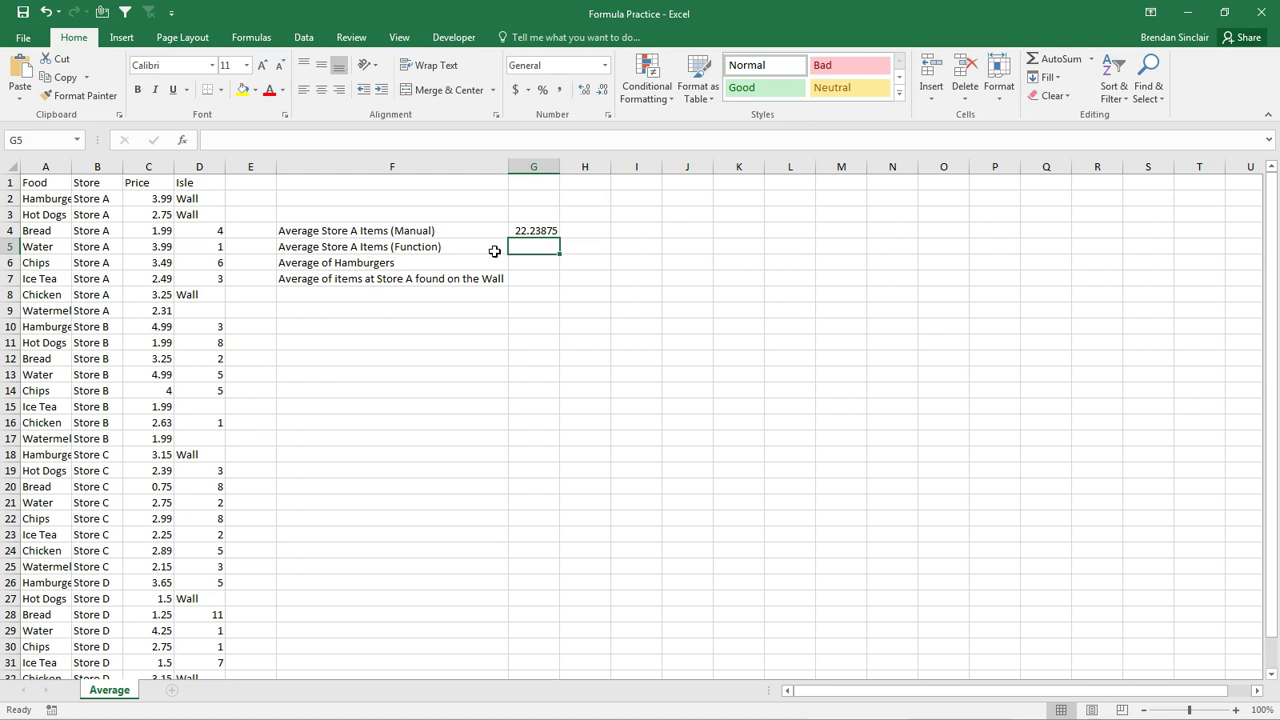
key(Up)
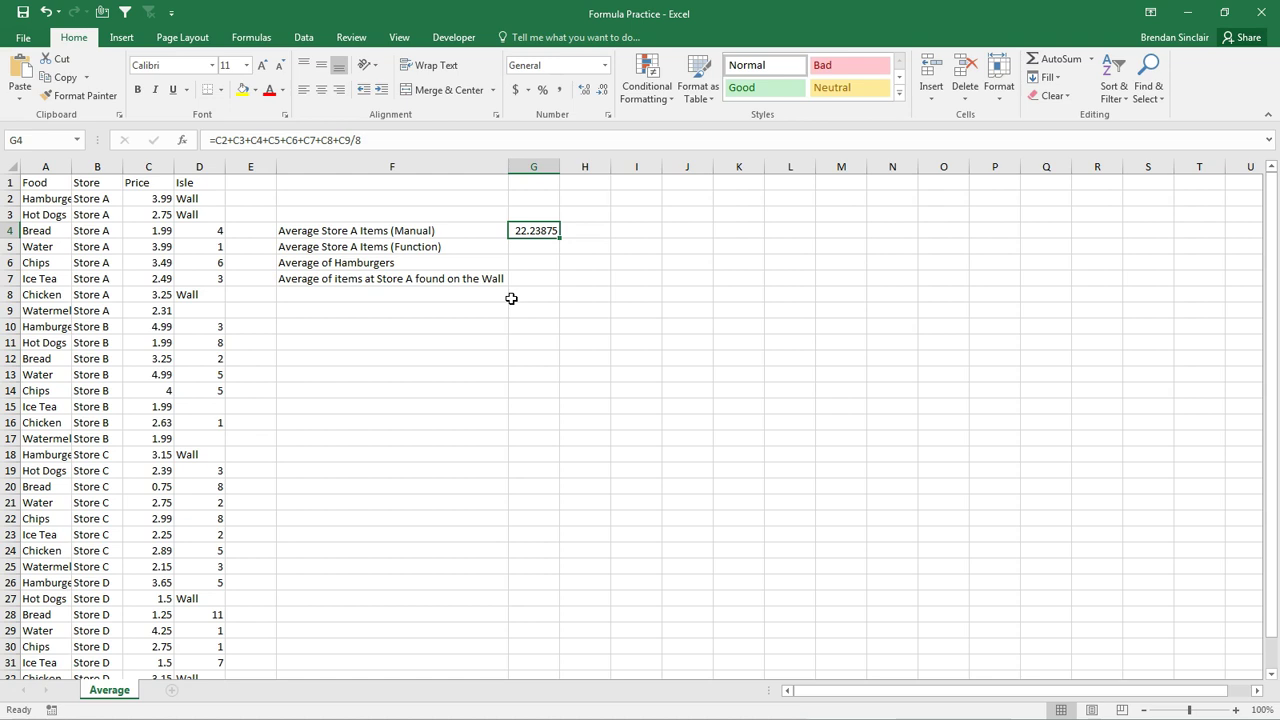
Step: Wrap C2 through C9 in parentheses so G4 reads =(C2+…+C9)/8, showing 3.0325
click(406, 147)
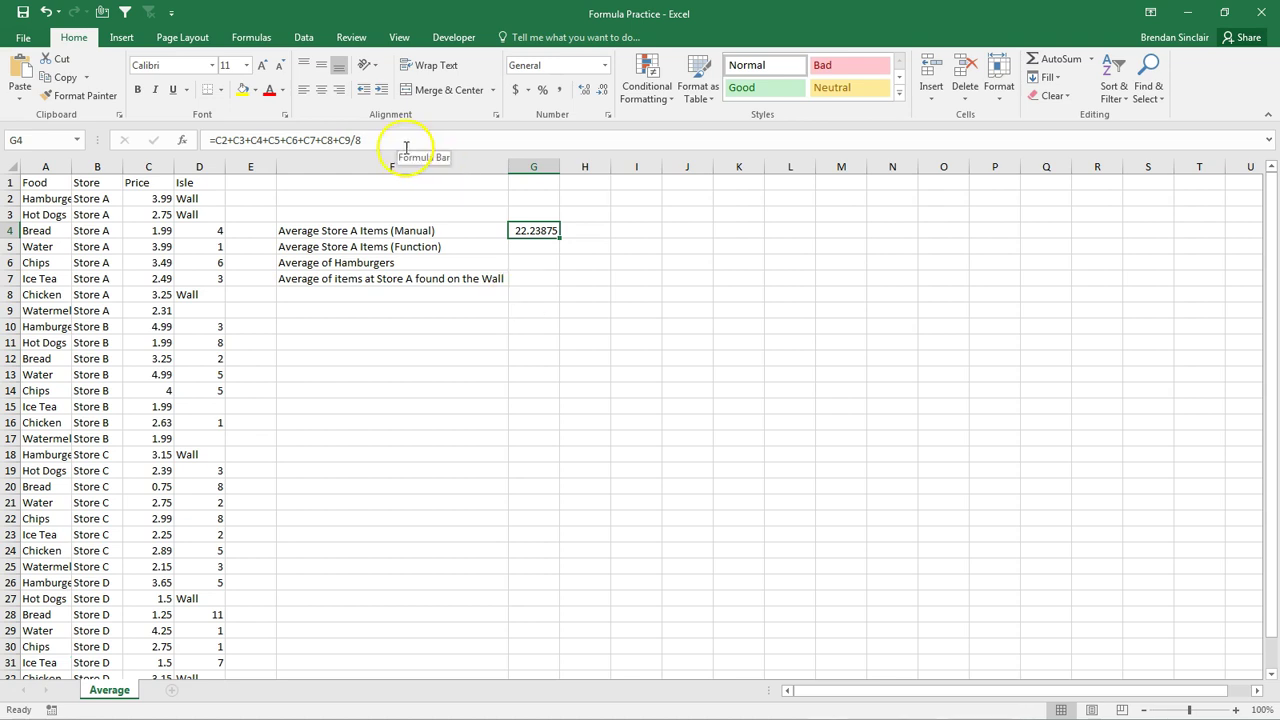
click(349, 140)
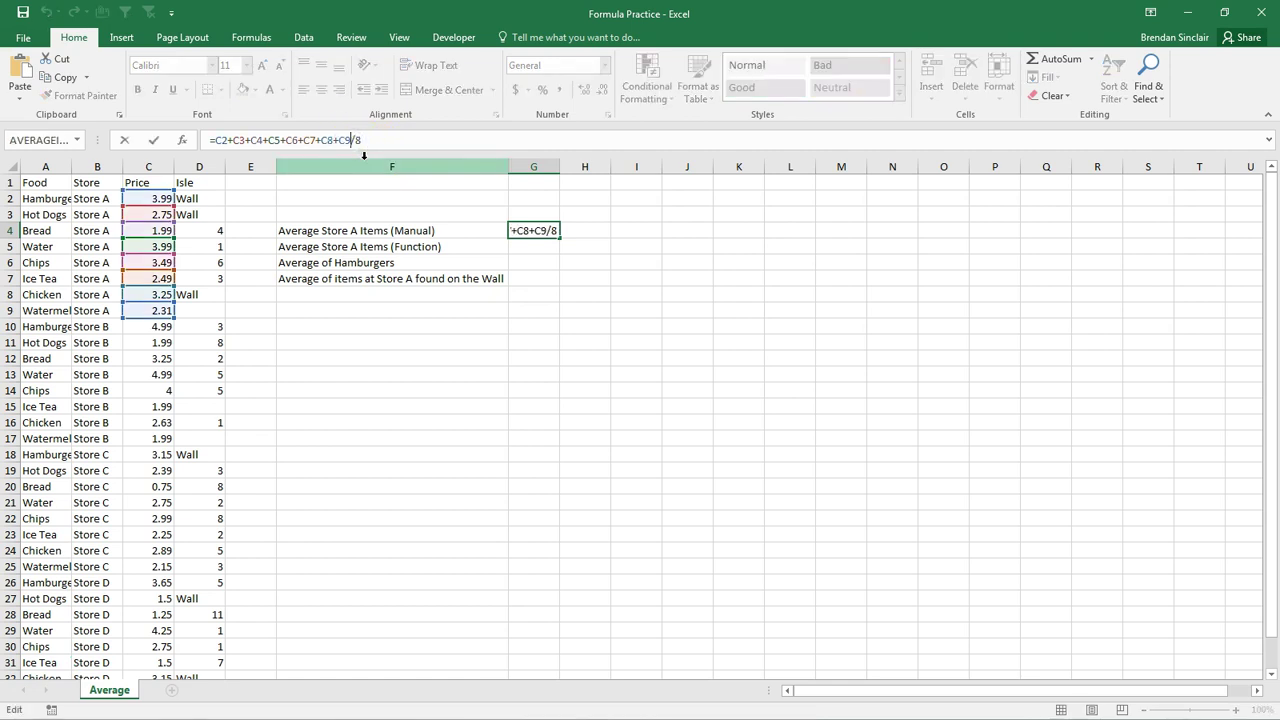
click(524, 234)
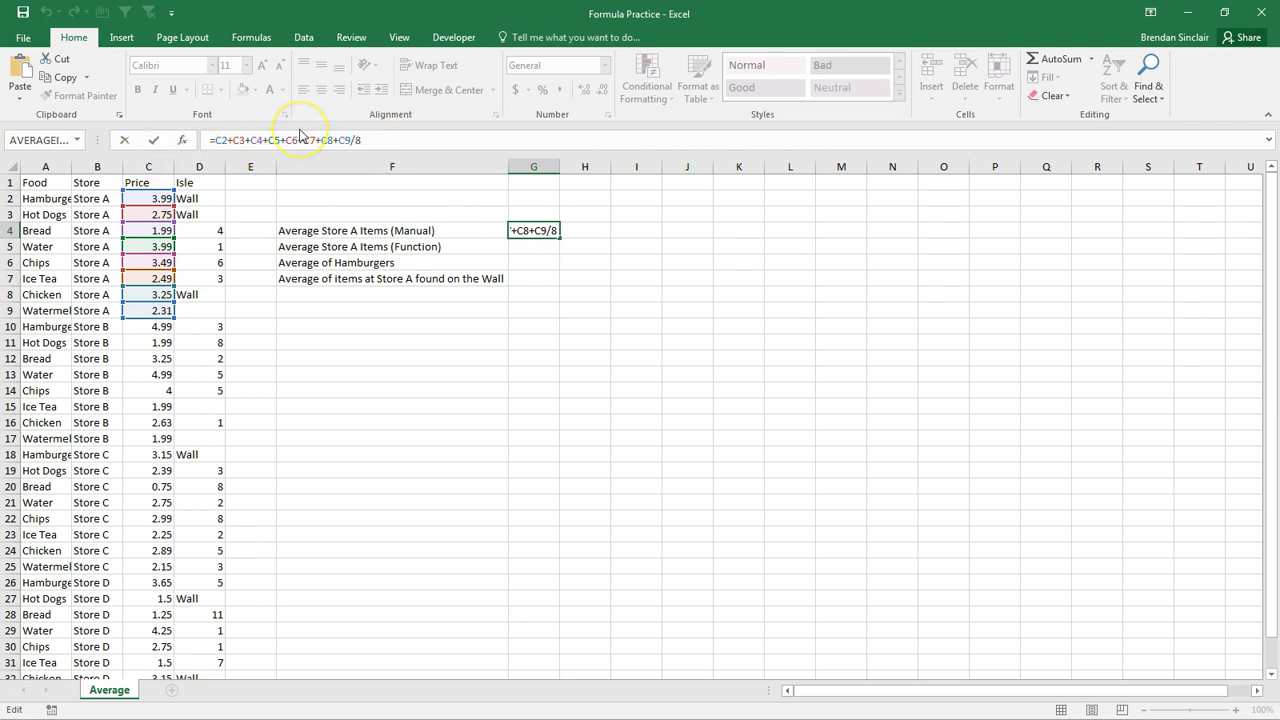
click(357, 140)
text())
click(217, 140)
text(()
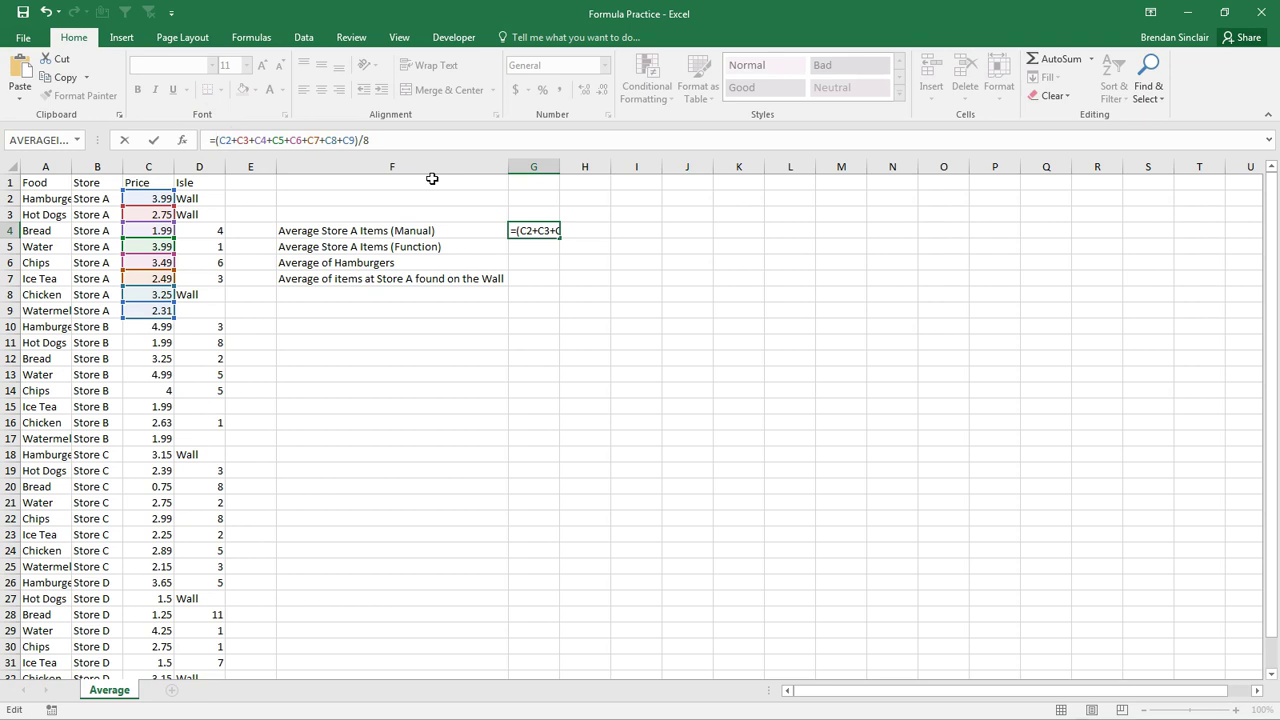
key(Return)
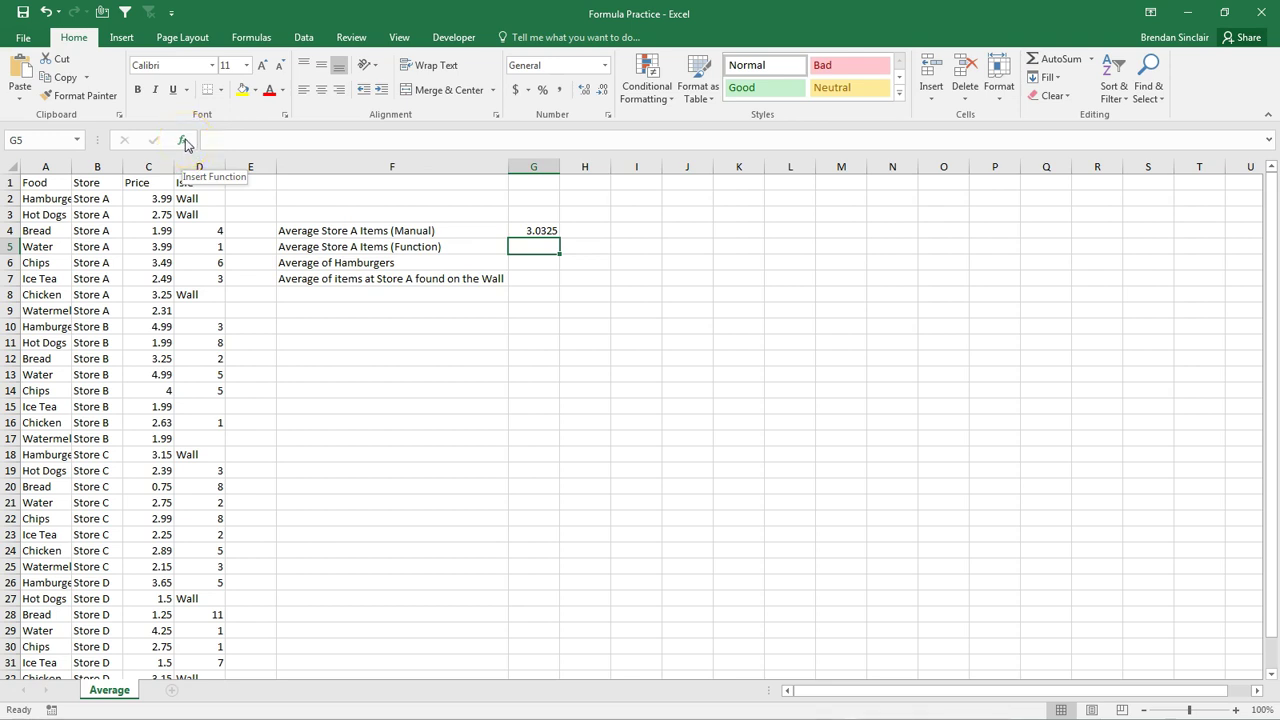
Step: Insert =AVERAGE(C2:C9) into G5 through Insert Function, showing 3.0325
click(185, 146)
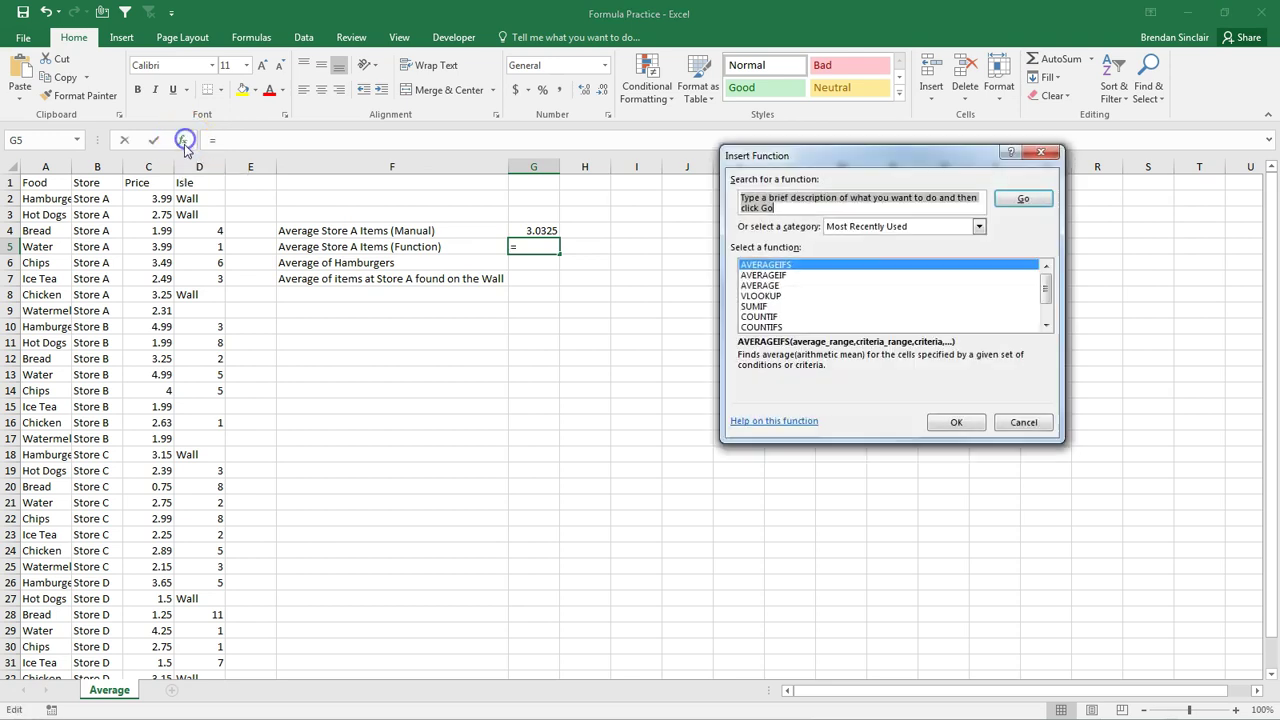
text(average)
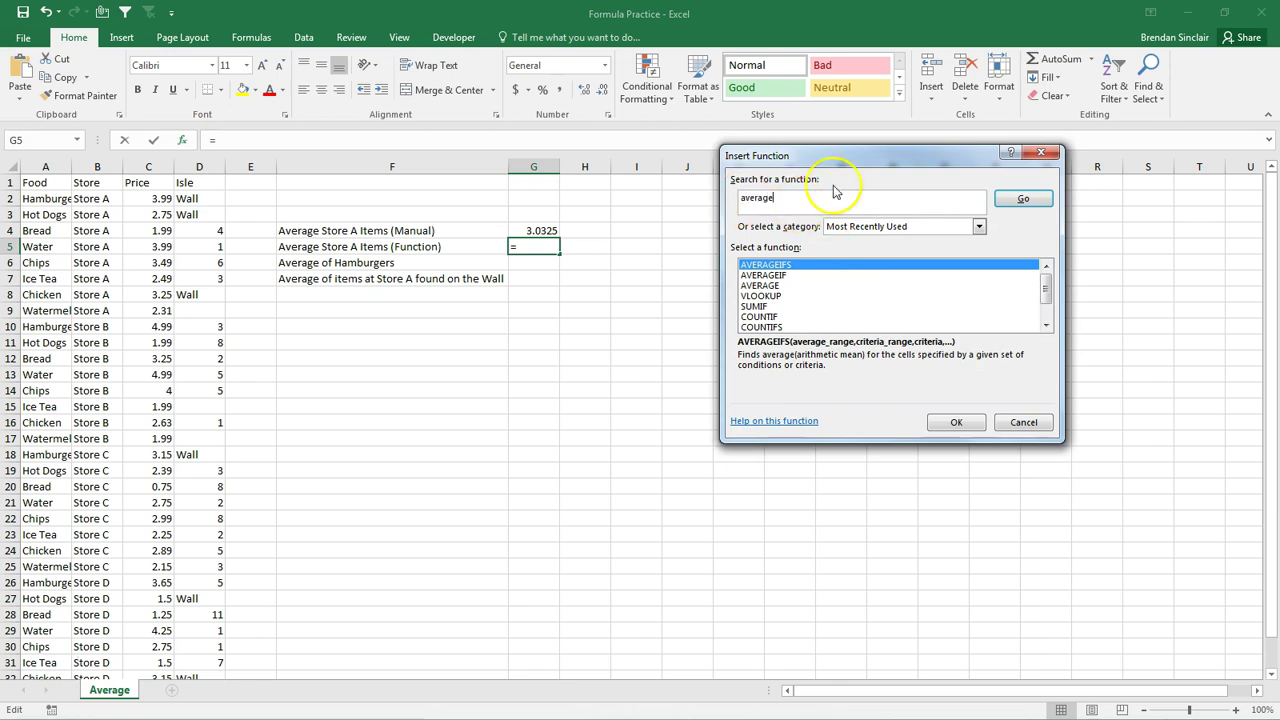
click(1018, 199)
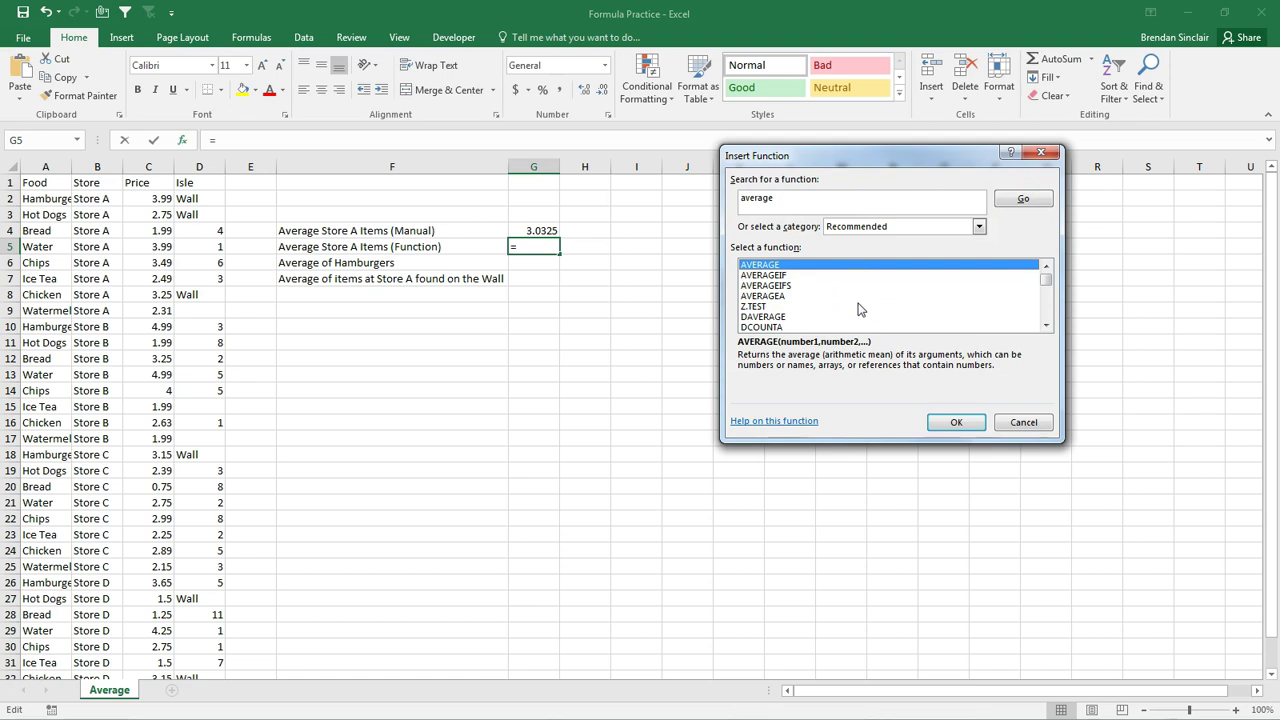
click(956, 424)
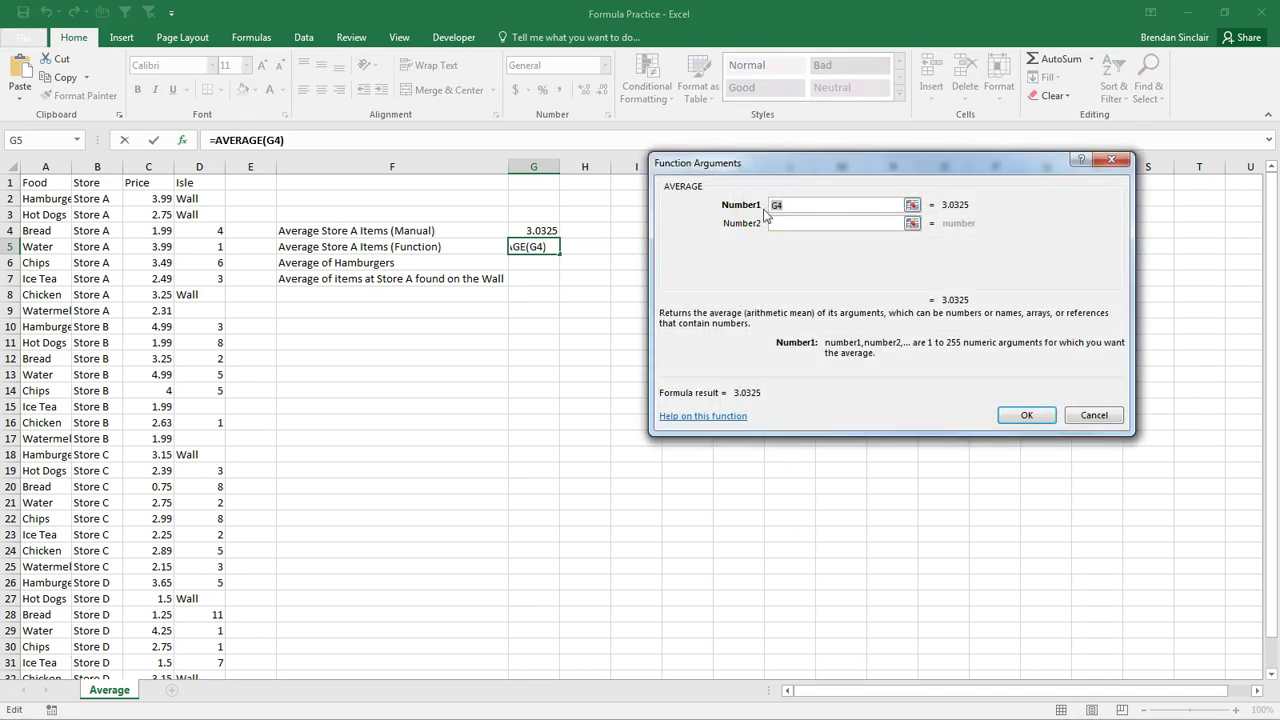
click(639, 232)
double_click(778, 204)
click(150, 199)
drag(150, 199, 145, 310)
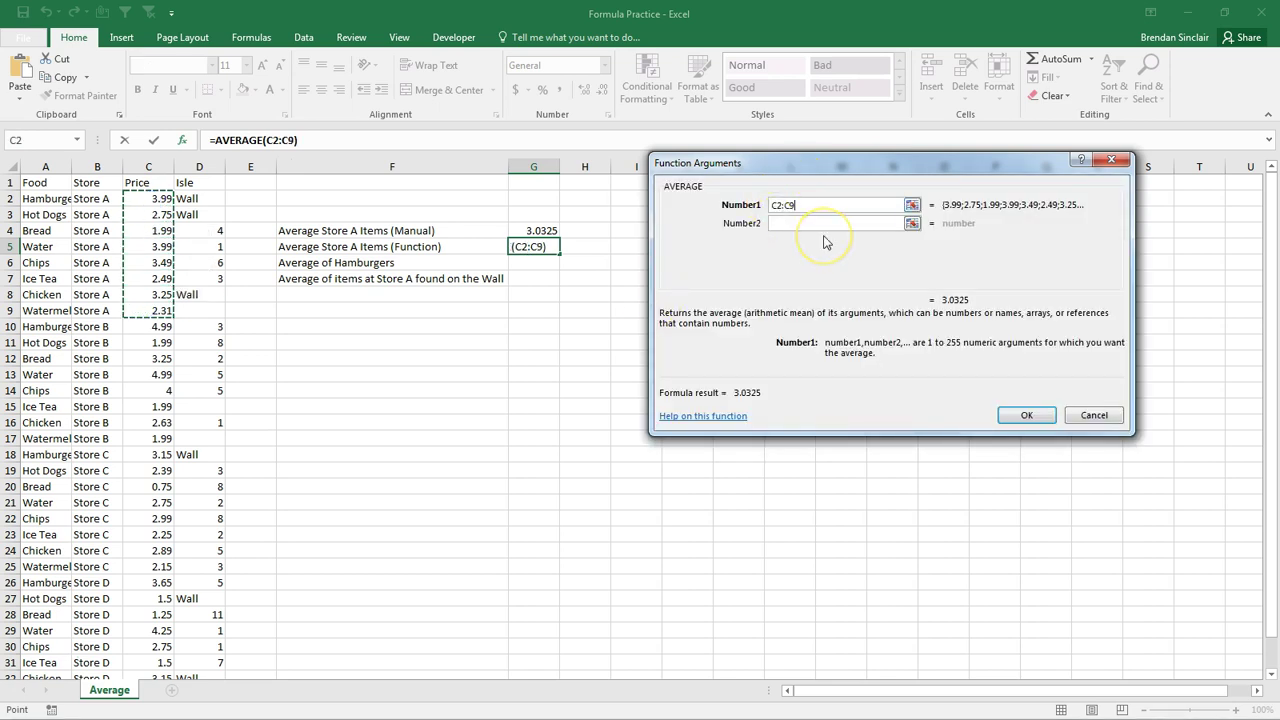
click(1026, 415)
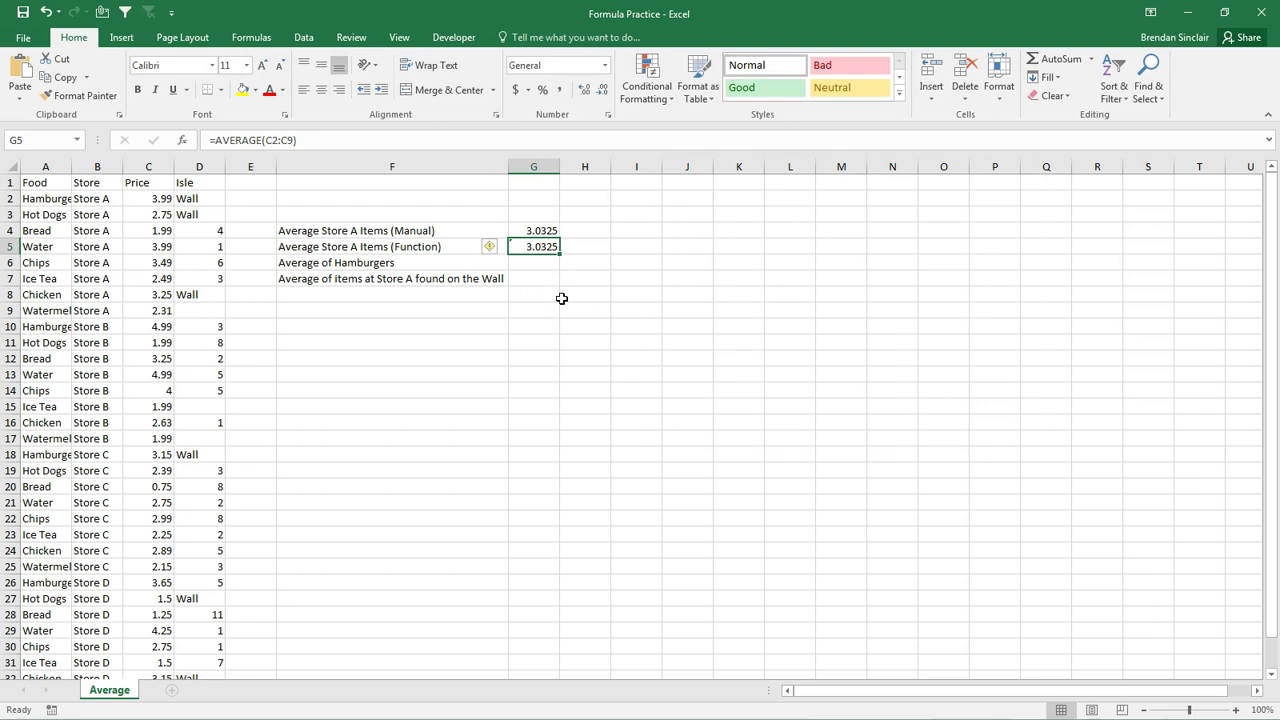
Step: Move to G6 and search Insert Function for 'averageif'
key(Down)
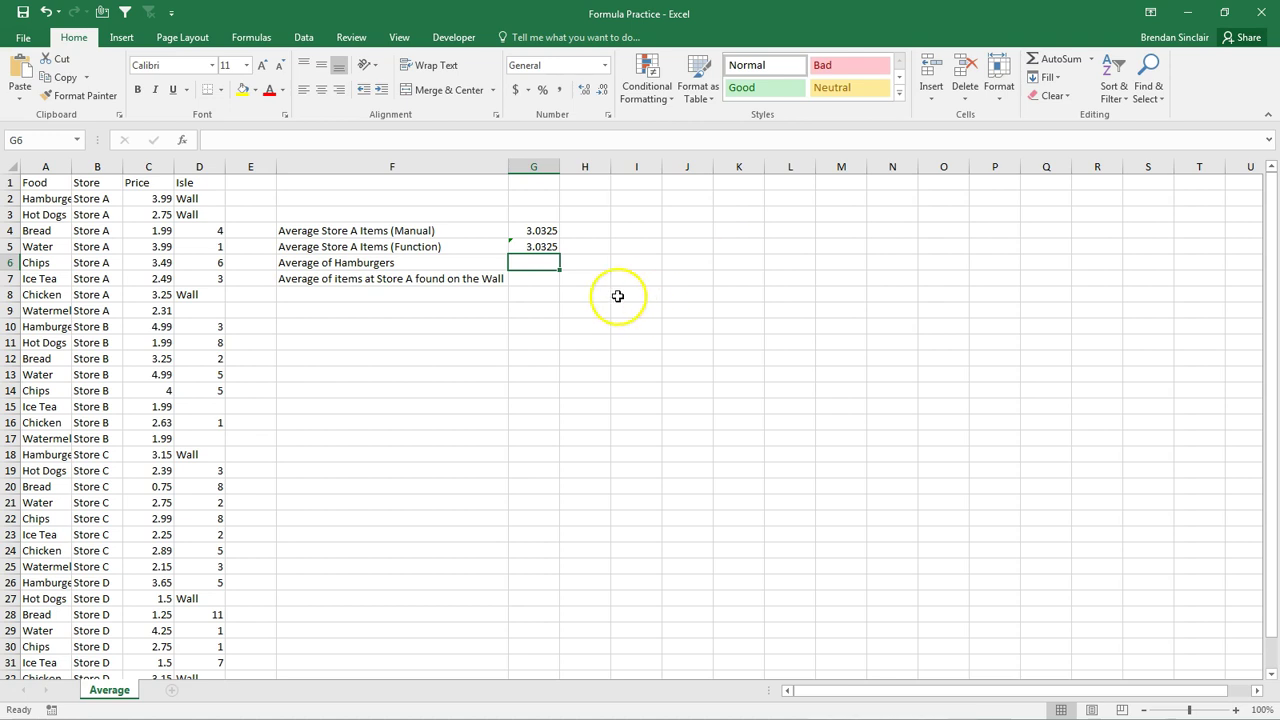
click(182, 141)
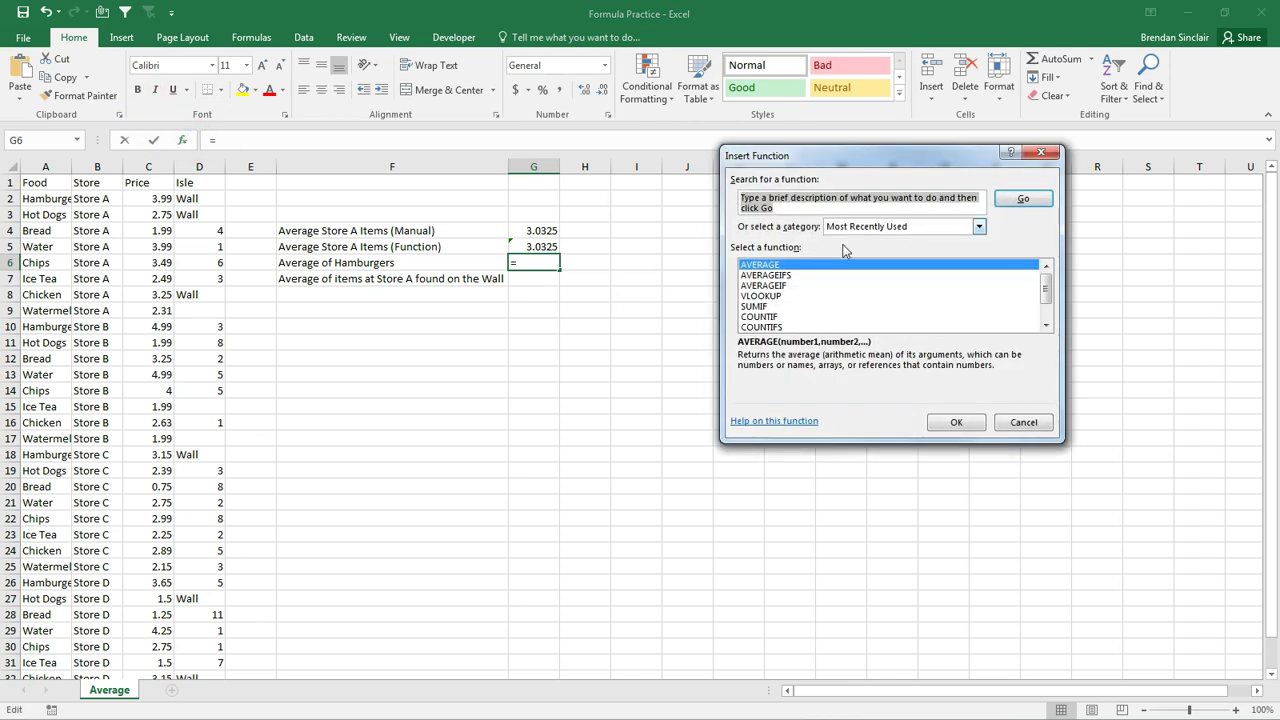
text(avera)
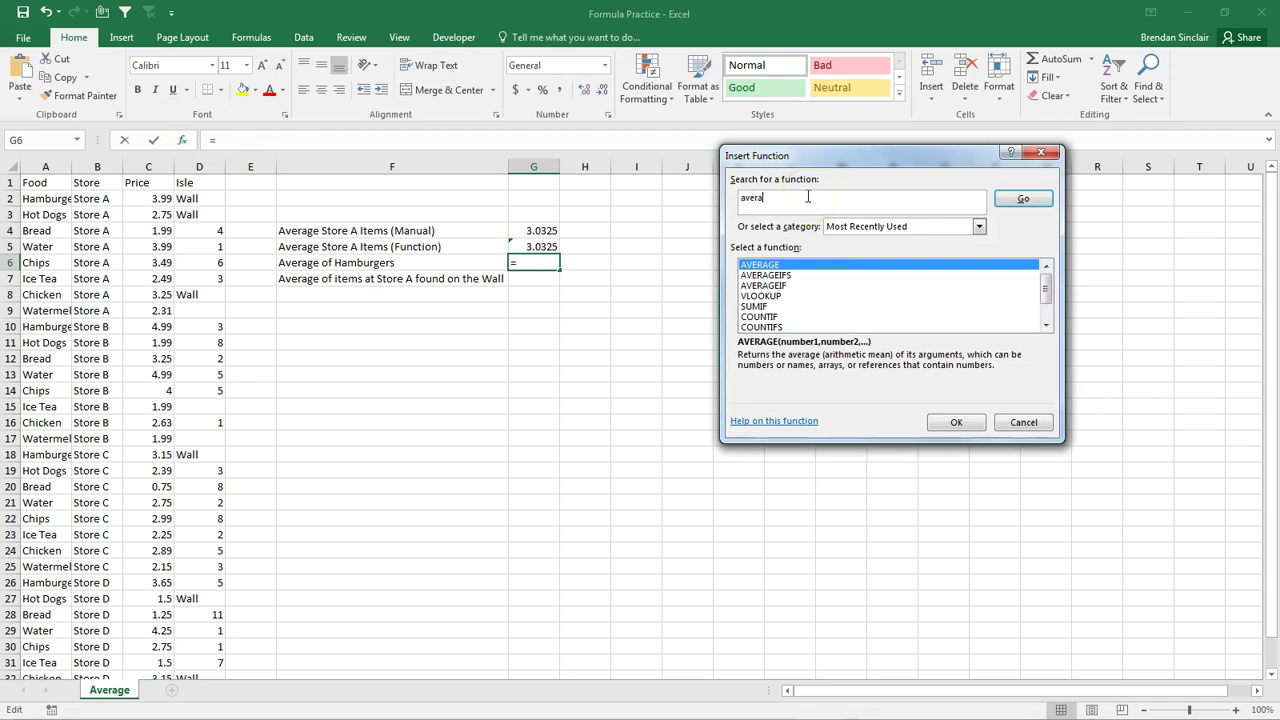
text(geif)
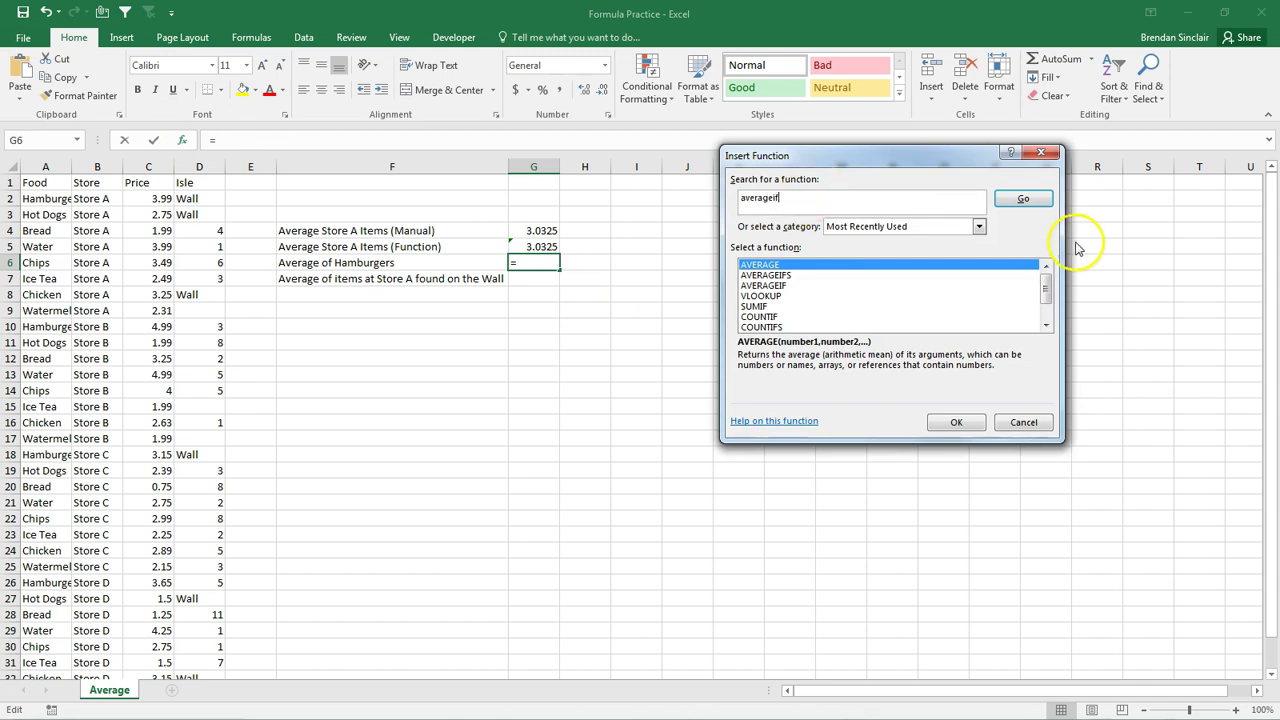
click(1028, 197)
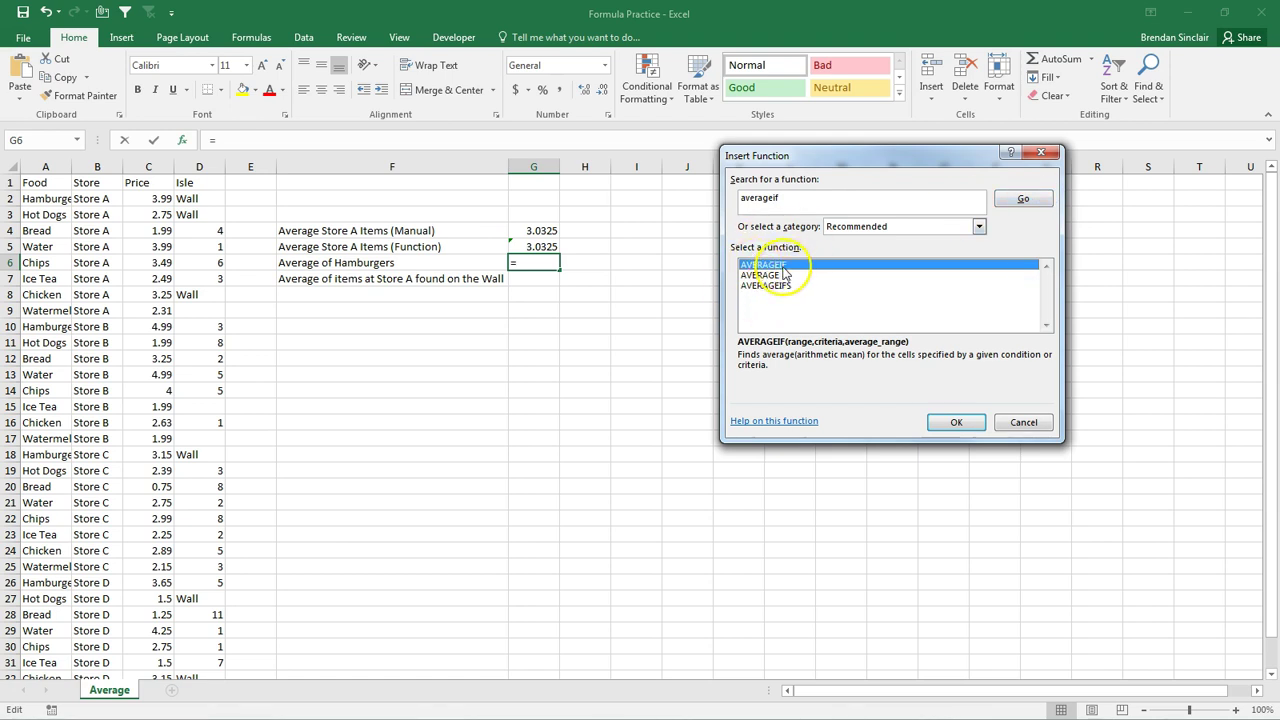
Step: Choose AVERAGEIF with Range A2:A33 and Criteria "Hamburger", then move to Average_range
click(955, 421)
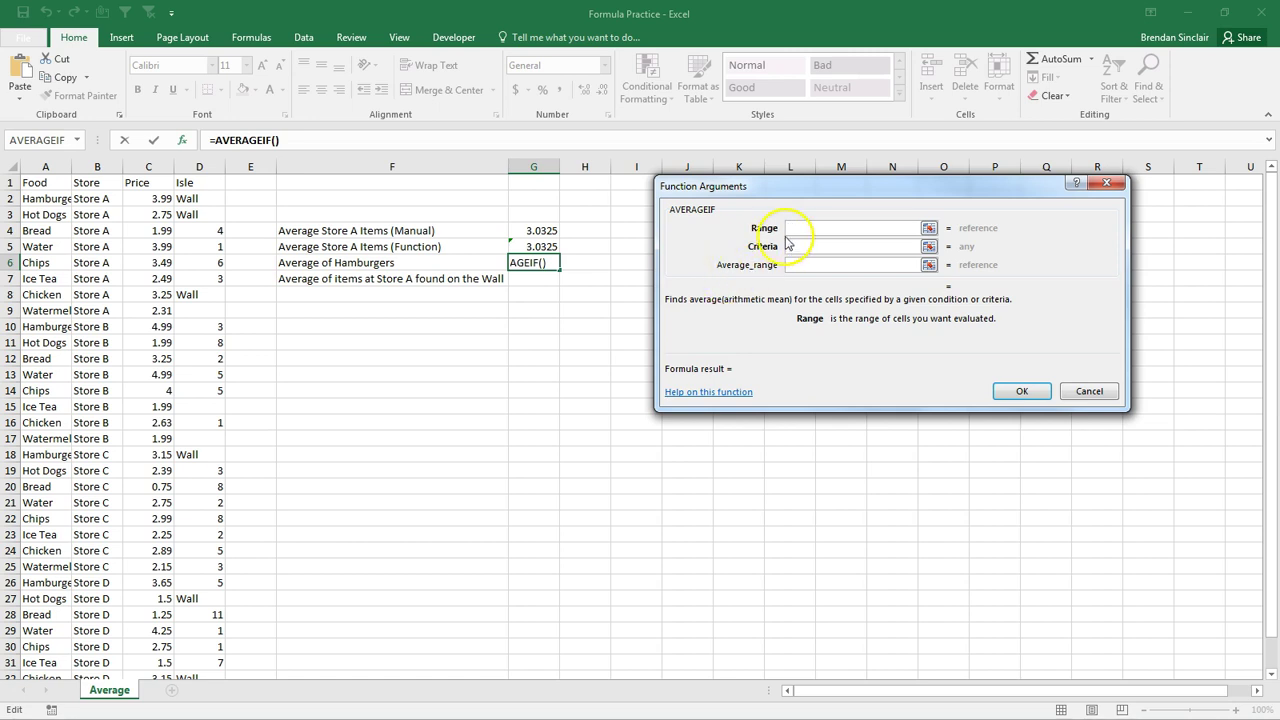
click(55, 199)
key(ctrl+shift+Down)
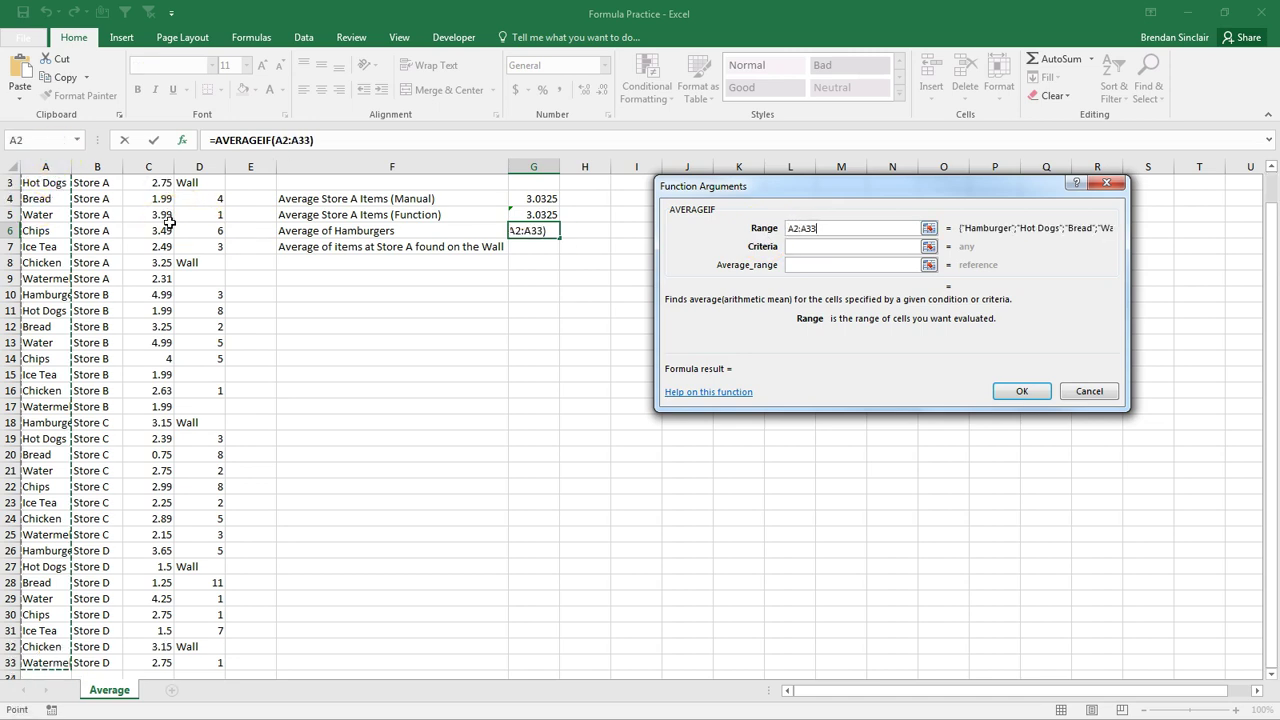
scroll(170, 222, up, 1)
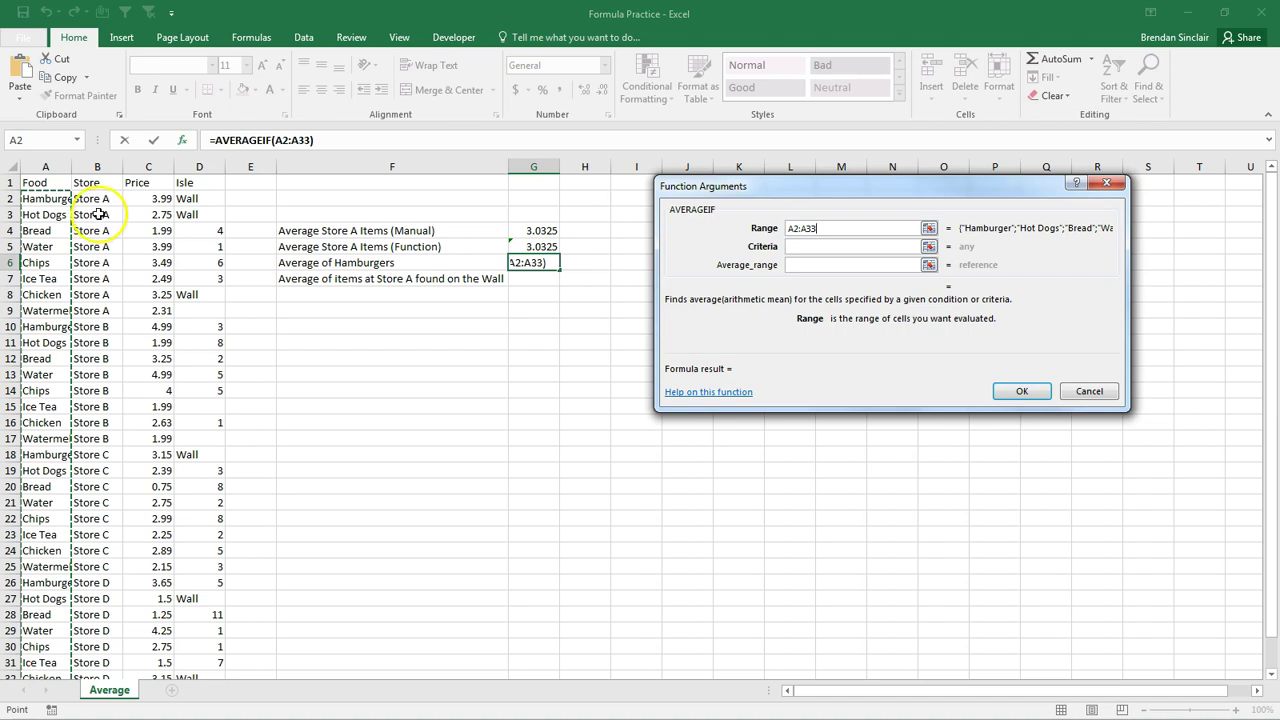
click(755, 247)
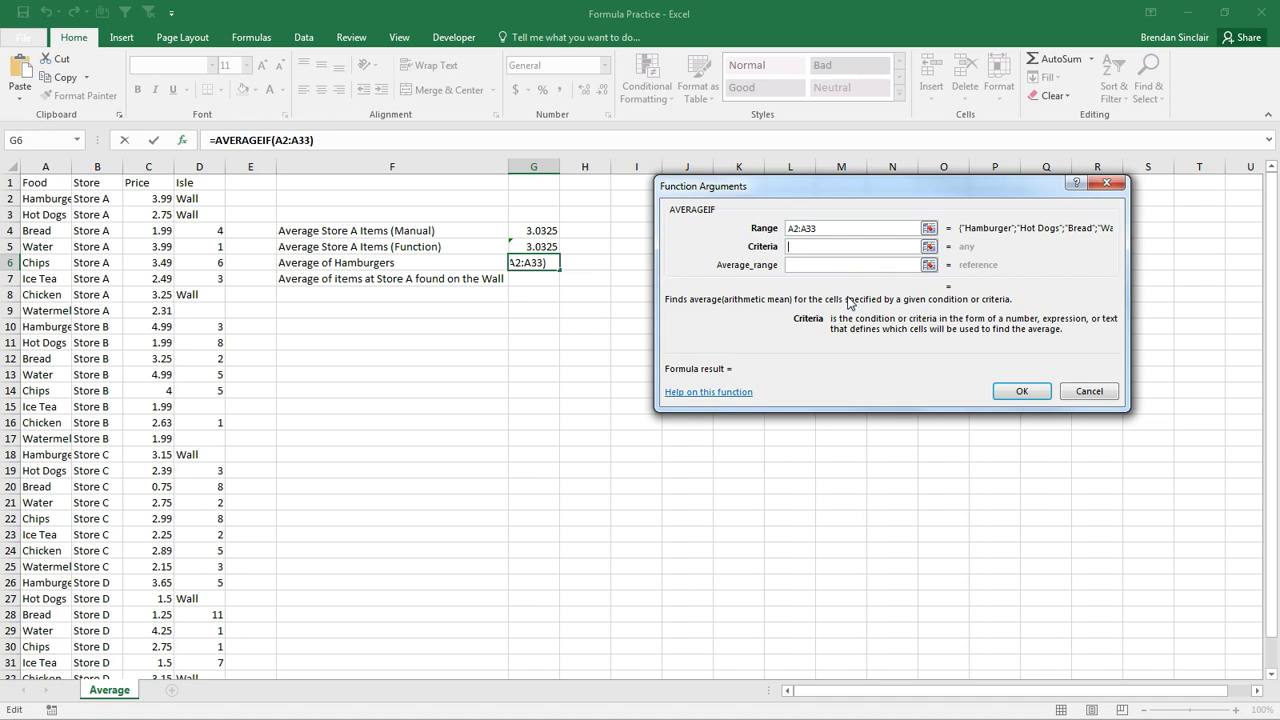
text(Hamburger)
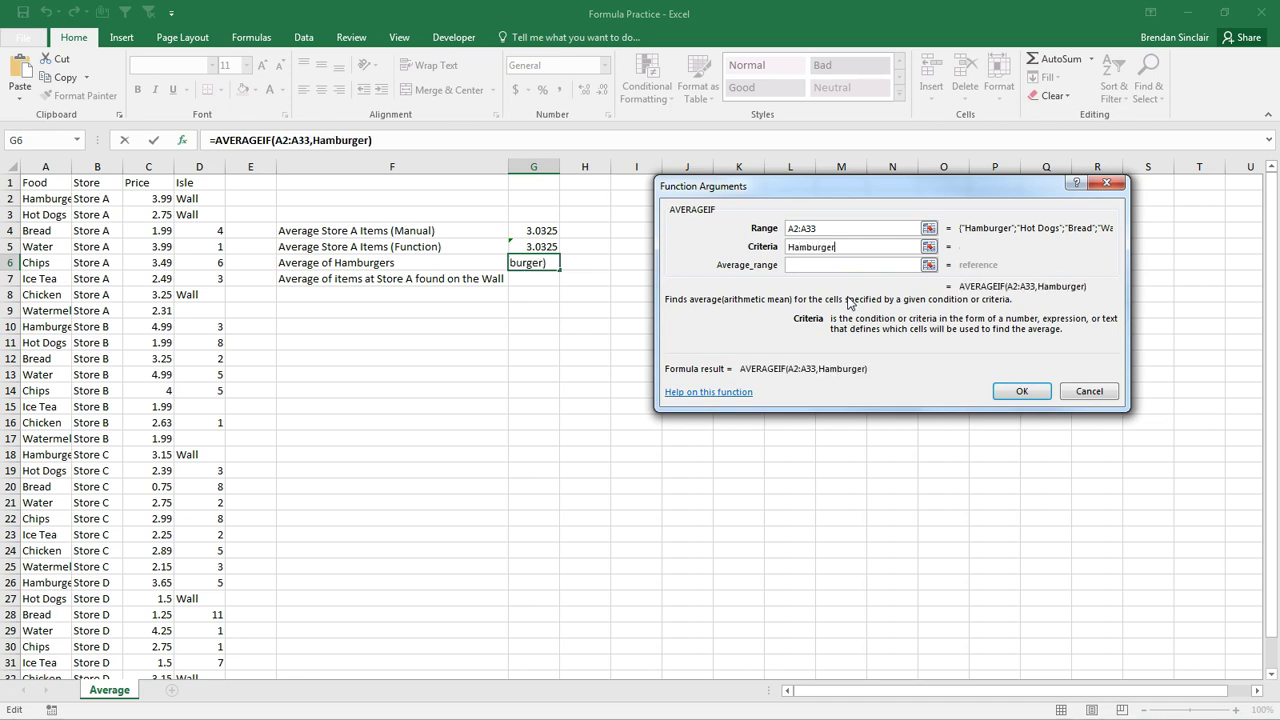
key(Tab)
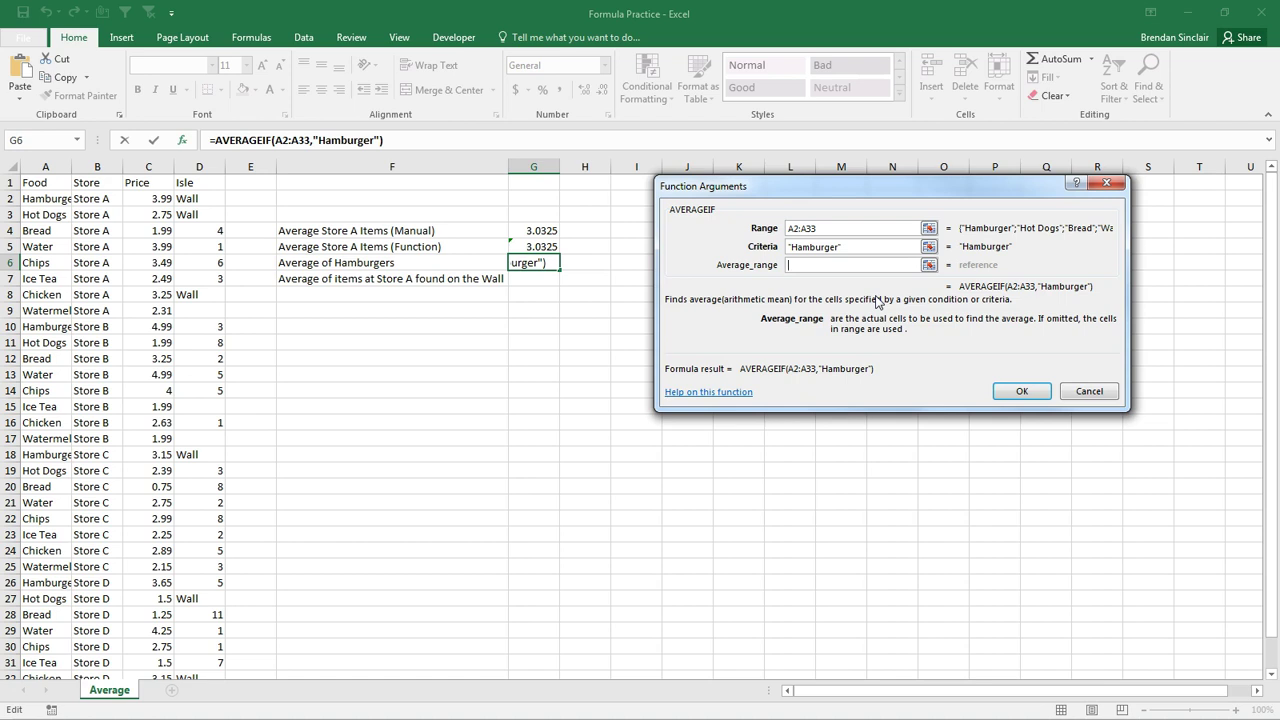
click(832, 264)
click(830, 266)
Step: Set Average_range to C2:C33 and confirm, so G6 shows 3.945
click(153, 198)
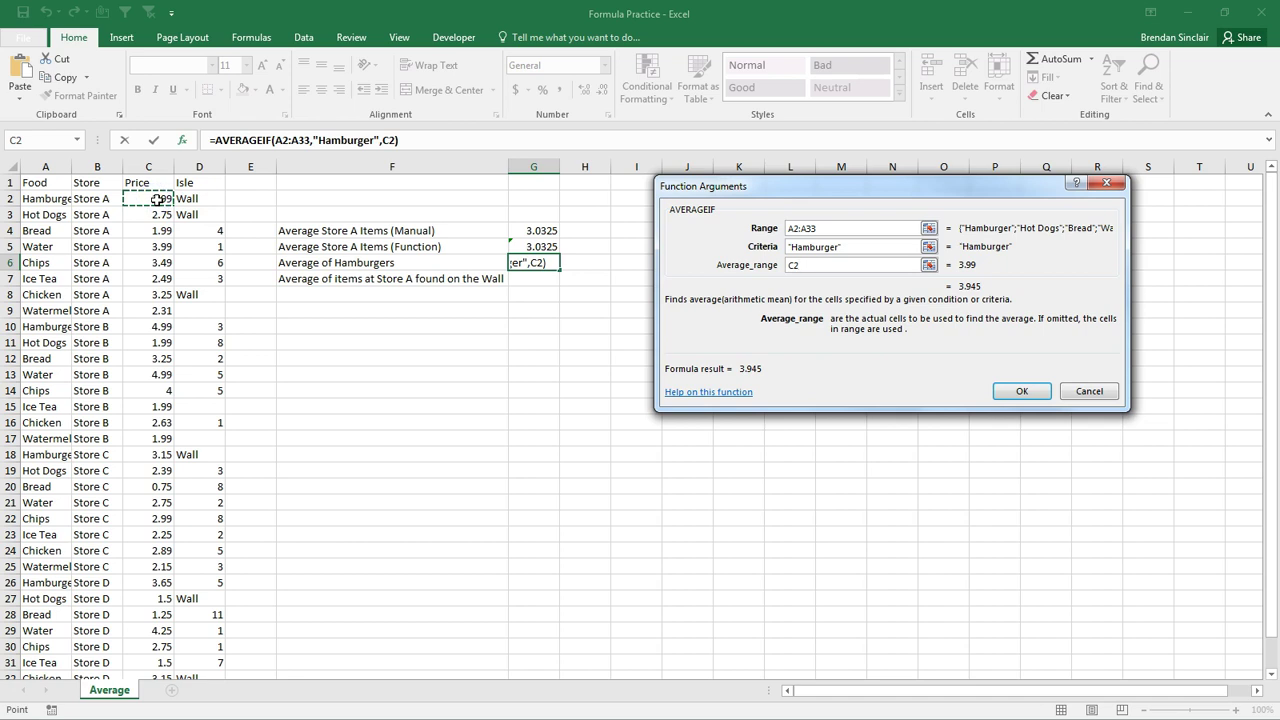
key(ctrl+shift+Down)
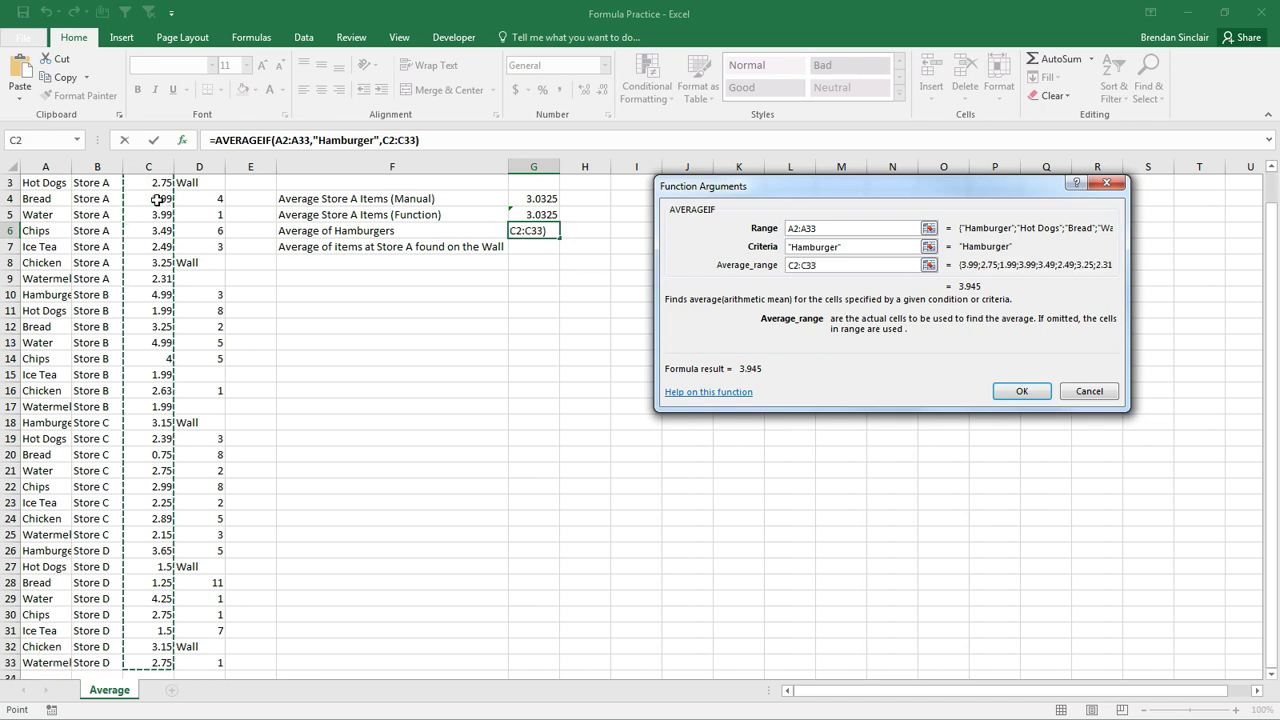
click(843, 325)
scroll(860, 360, up, 1)
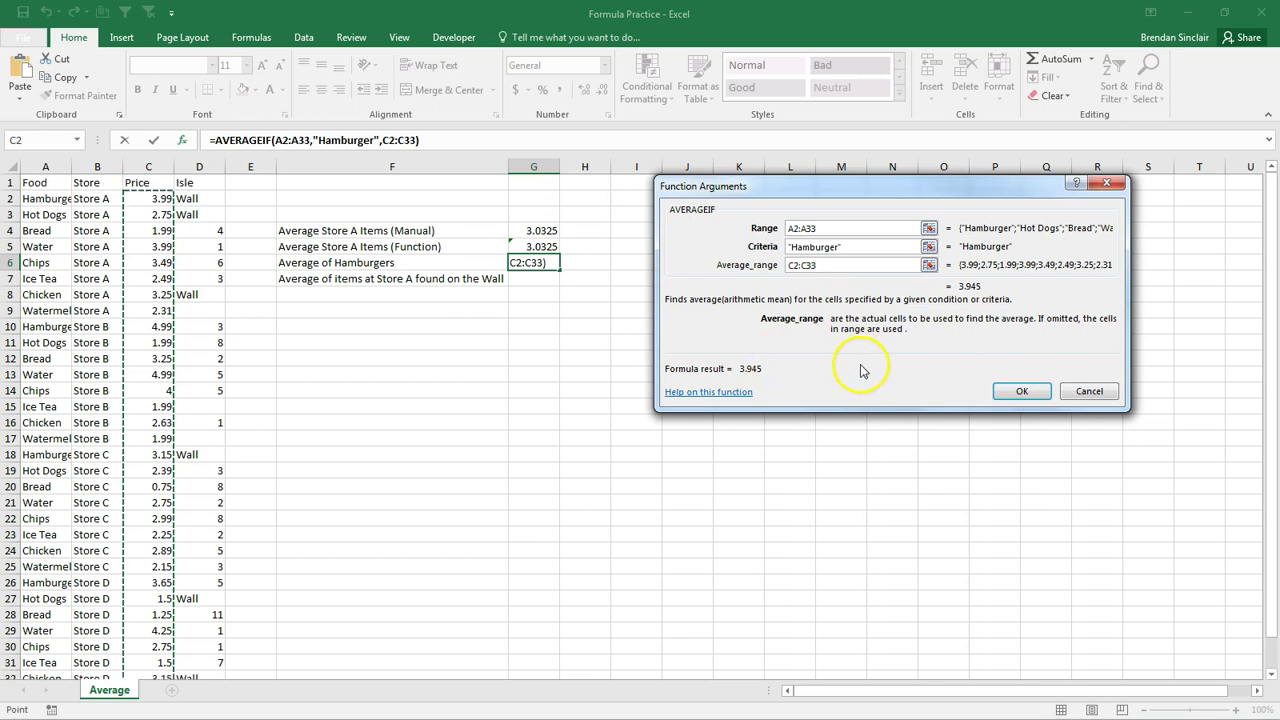
click(850, 270)
click(1021, 391)
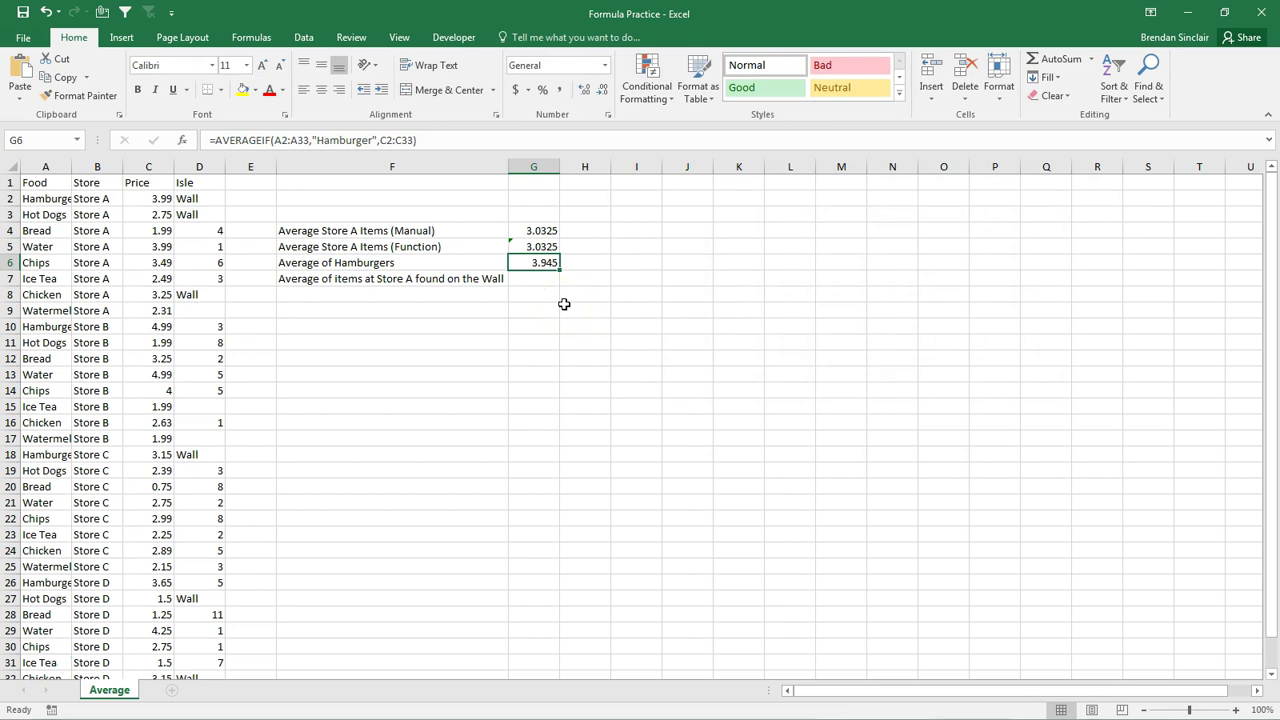
Step: Move the selection from G6 down to G7
key(Down)
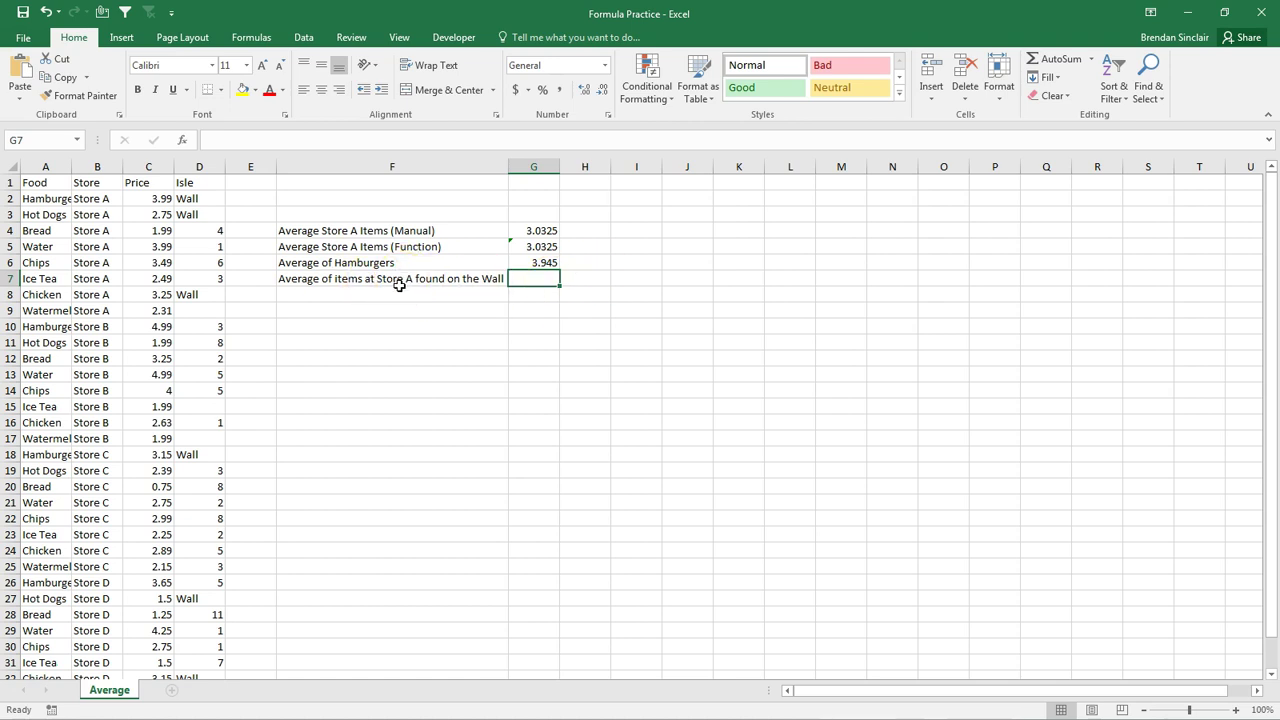
Step: Search for 'averageifs' and pick AVERAGEIFS for G7 to open its arguments
click(181, 140)
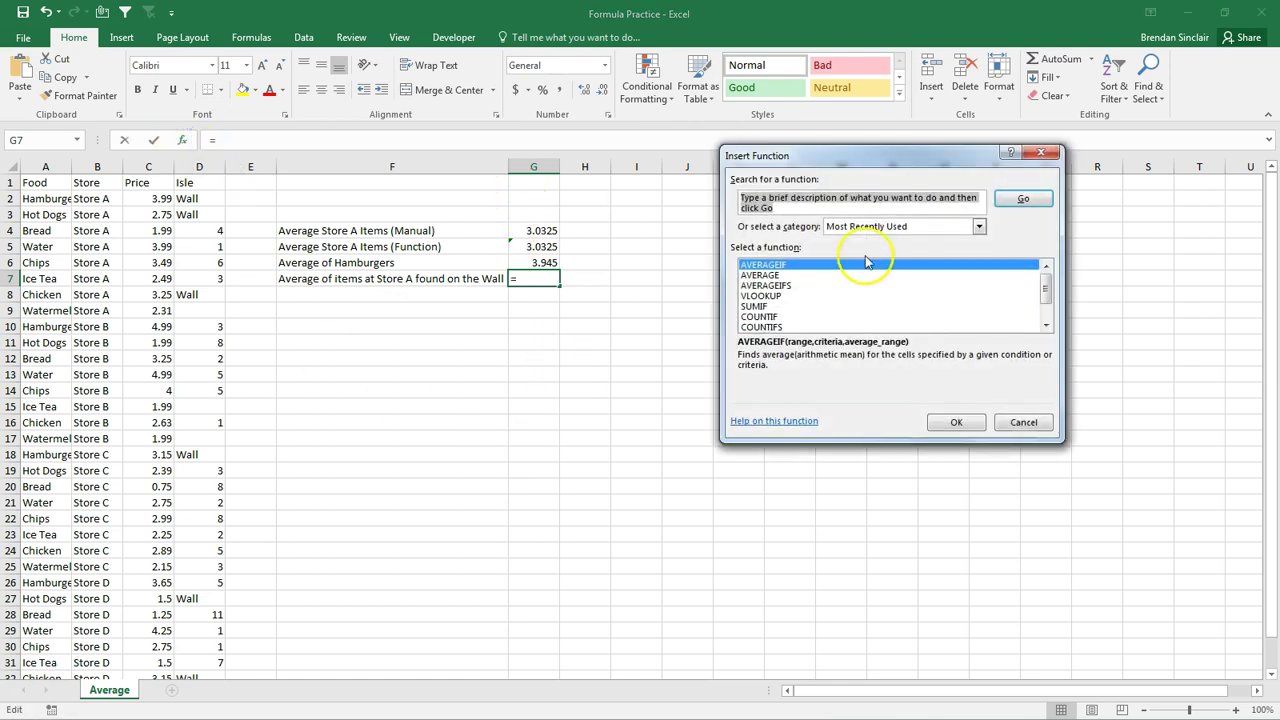
text(averageifs)
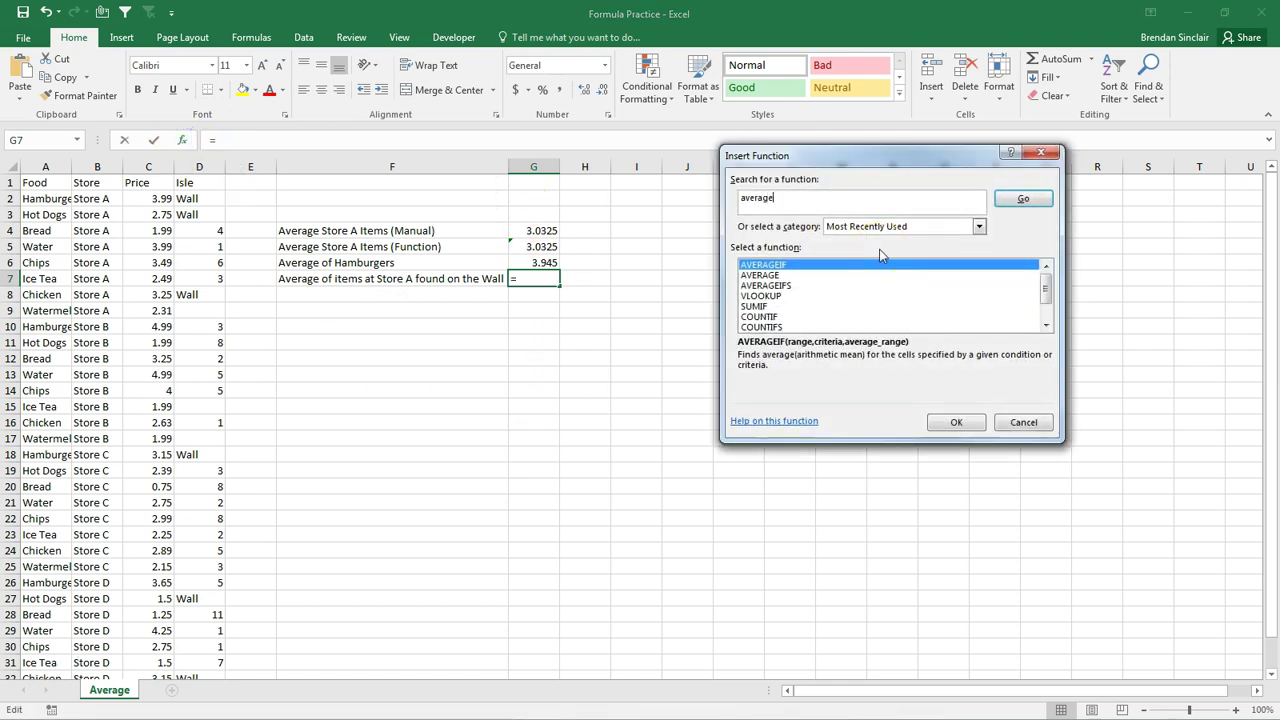
click(1020, 199)
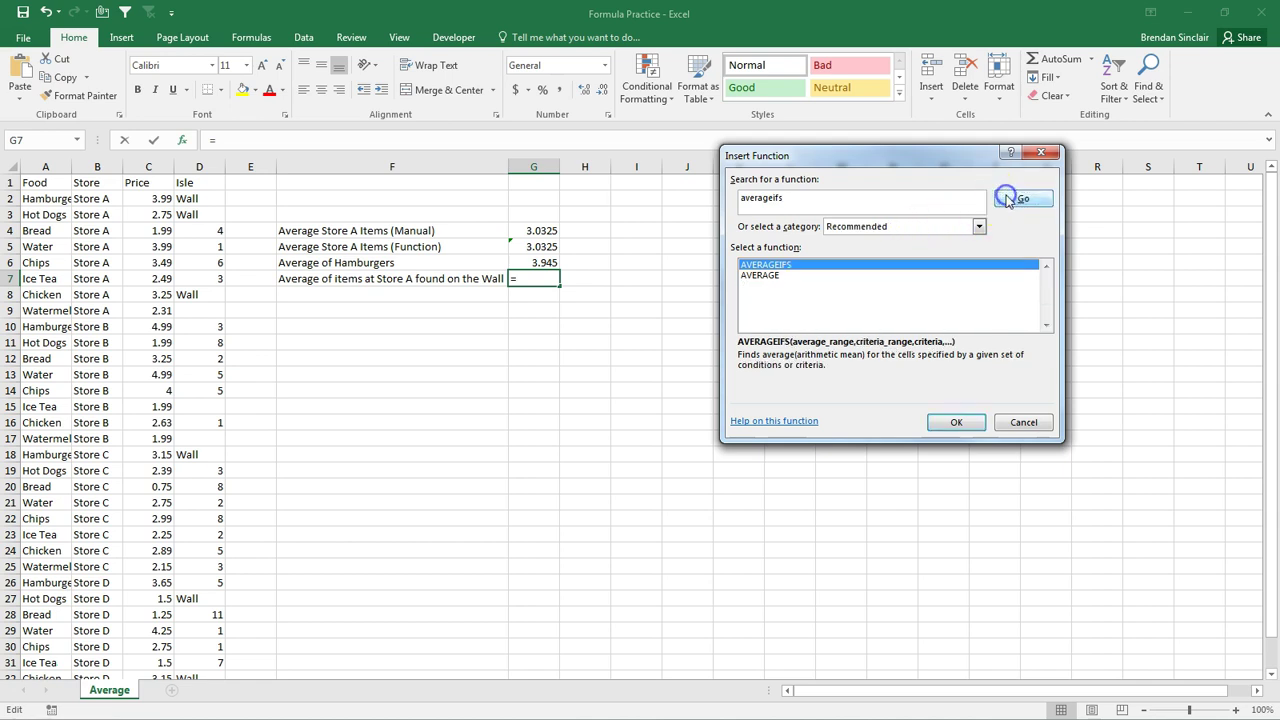
click(778, 263)
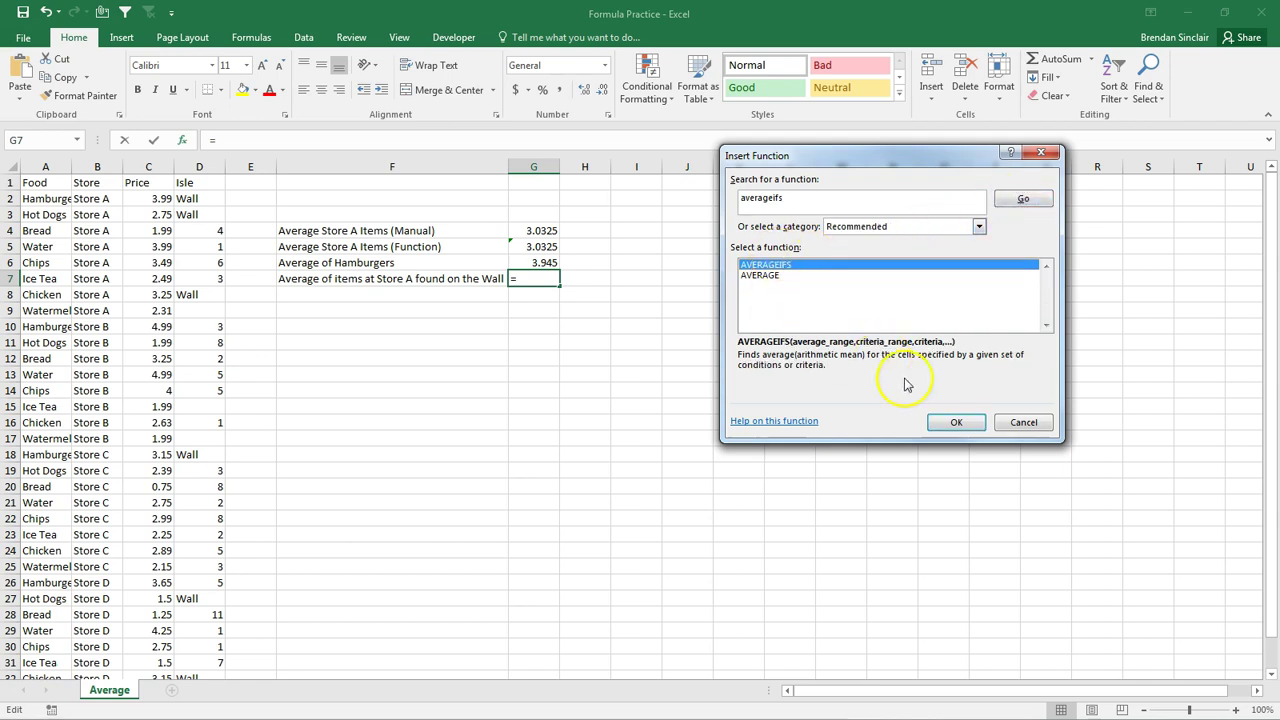
click(944, 422)
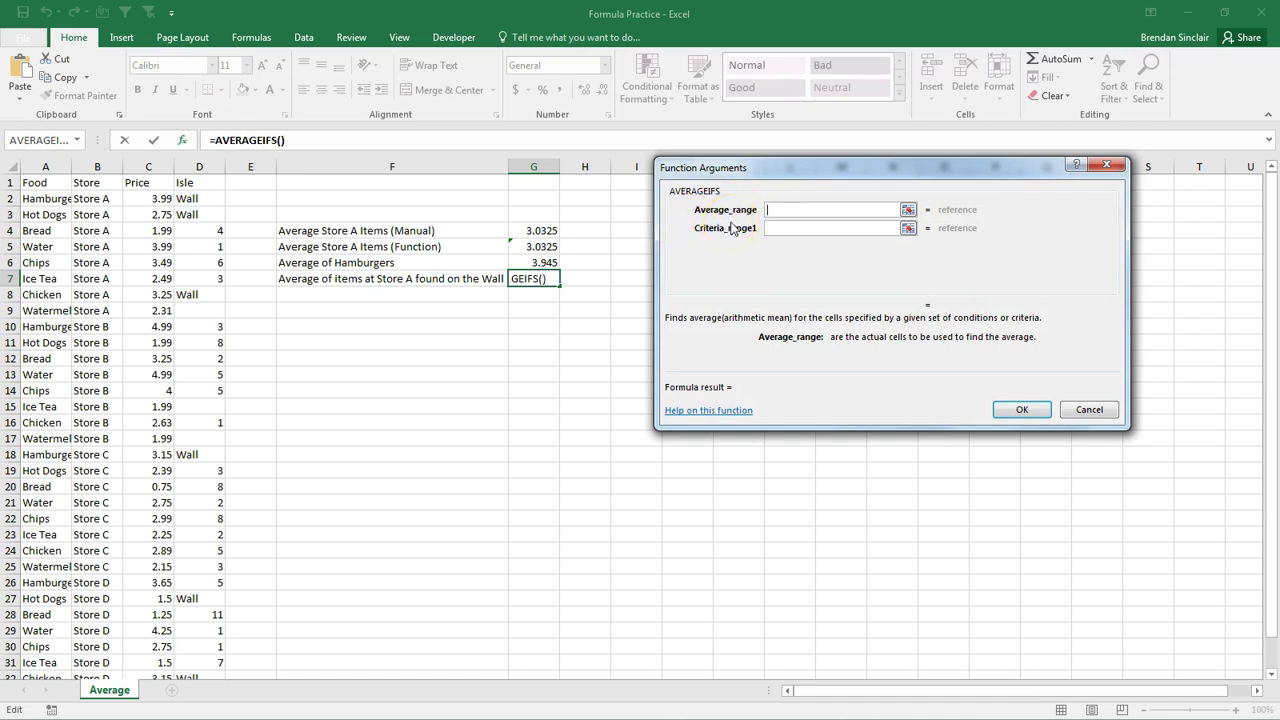
Step: Set Average_range C2:C33, Criteria_range1 B2:B33 and Criteria1 "Store A"
click(134, 198)
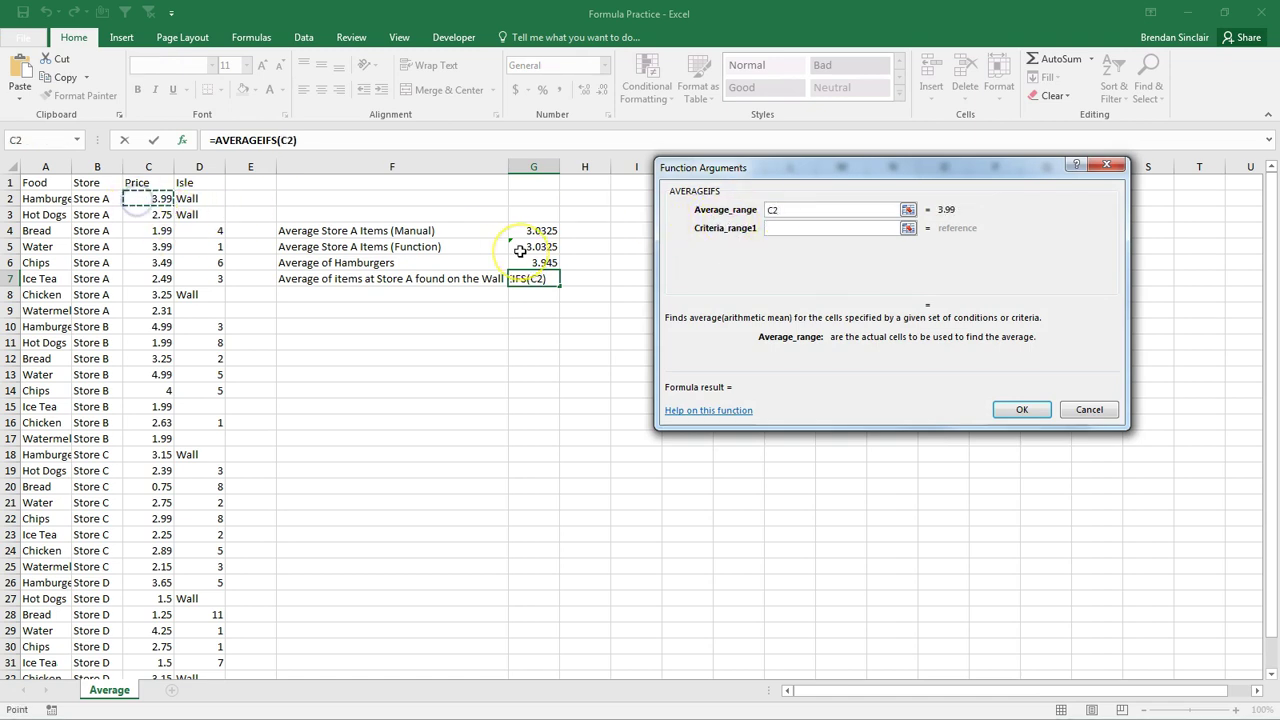
key(ctrl+shift+Down)
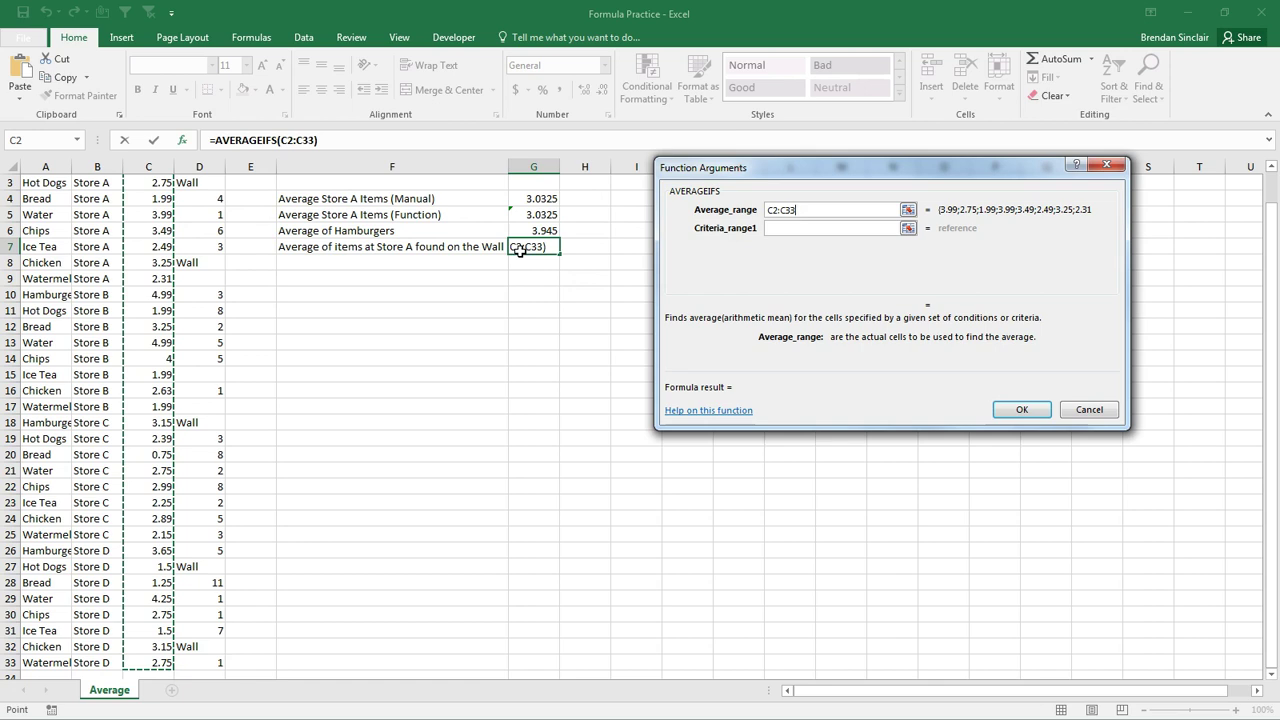
scroll(1000, 295, up, 1)
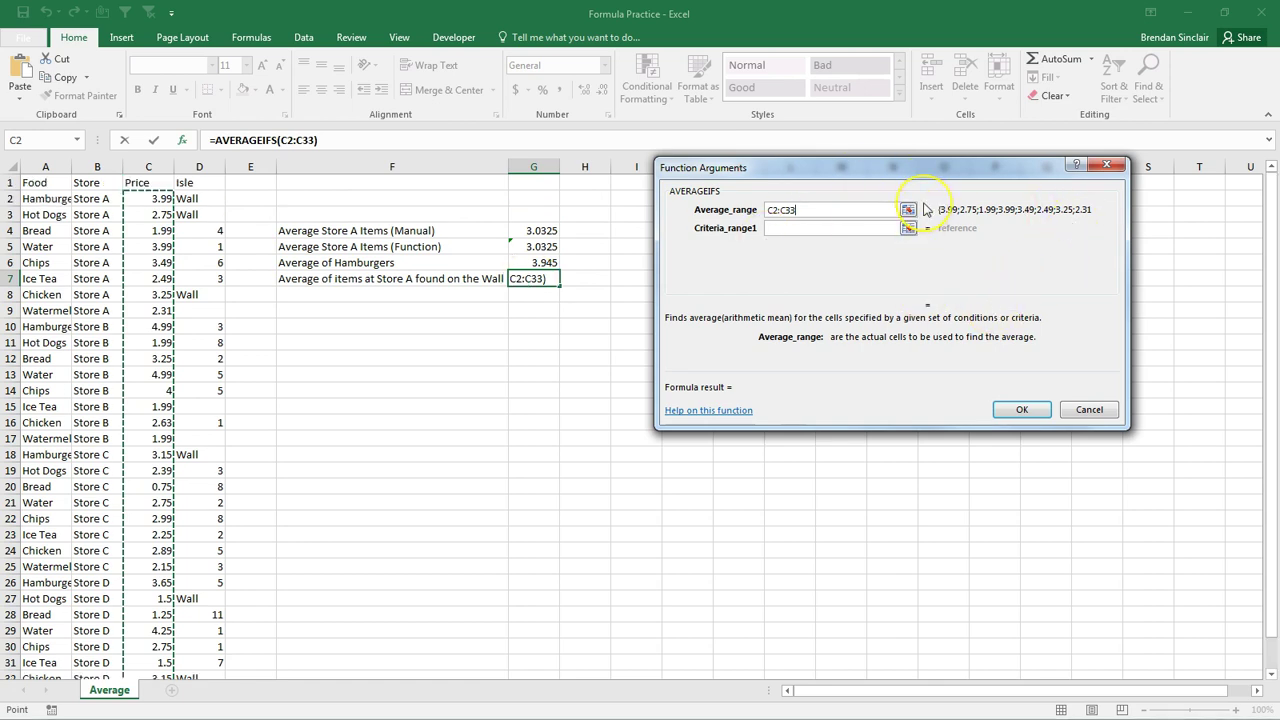
click(830, 231)
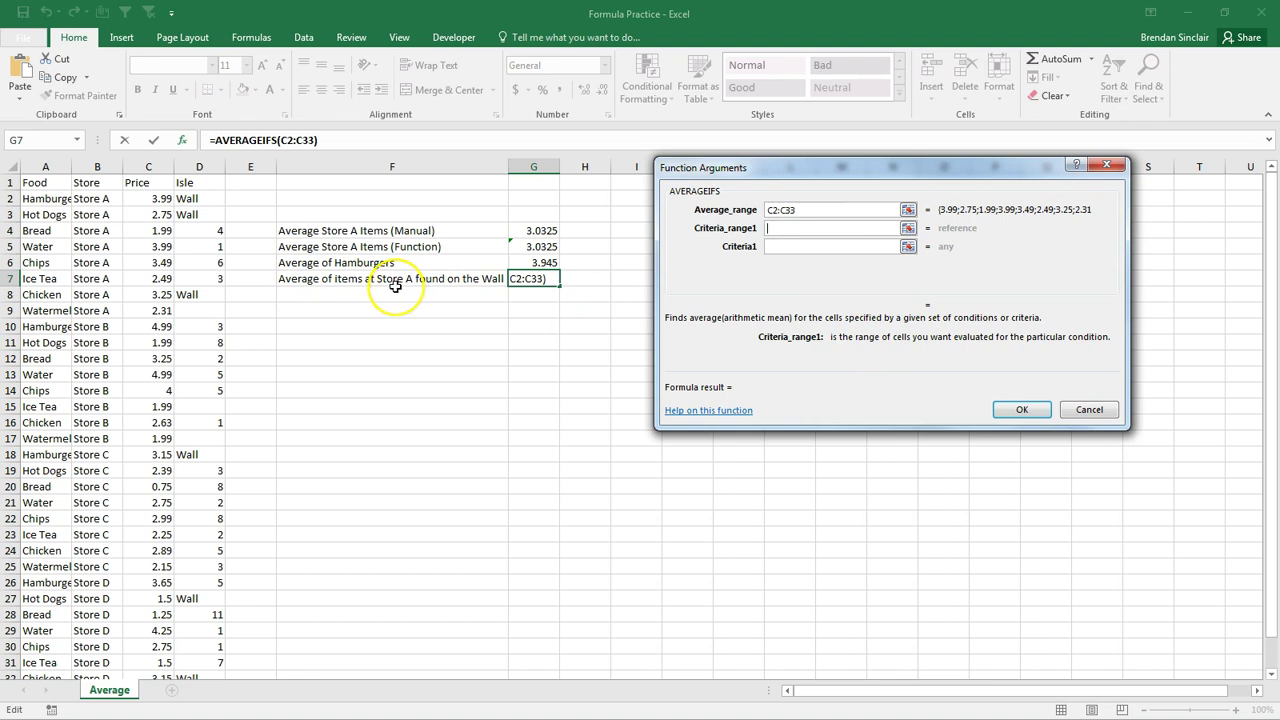
click(97, 199)
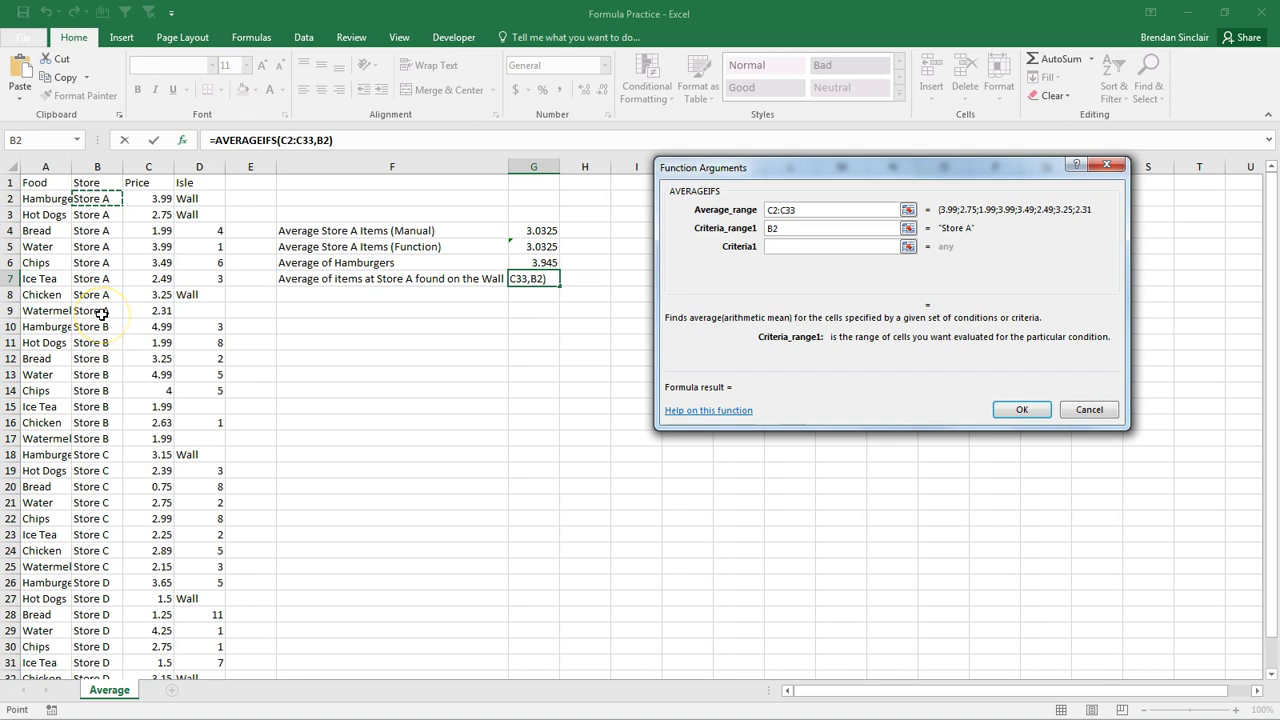
key(ctrl+shift+Down)
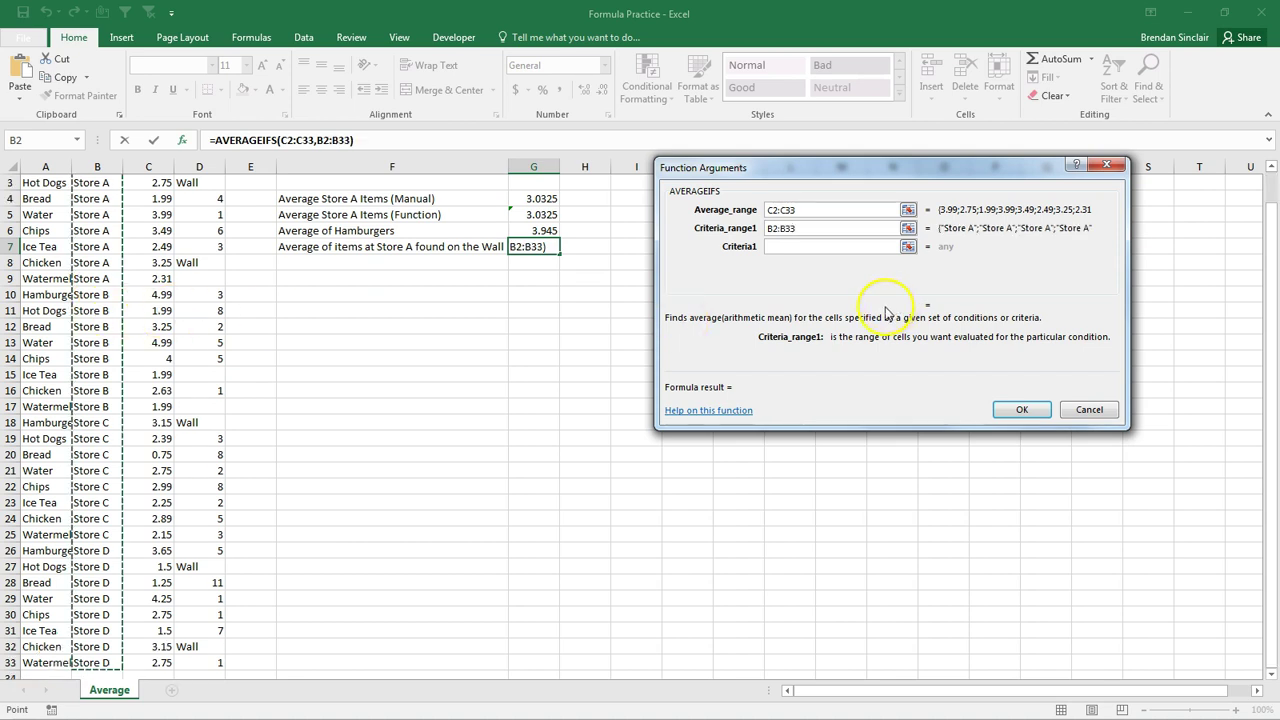
key(Tab)
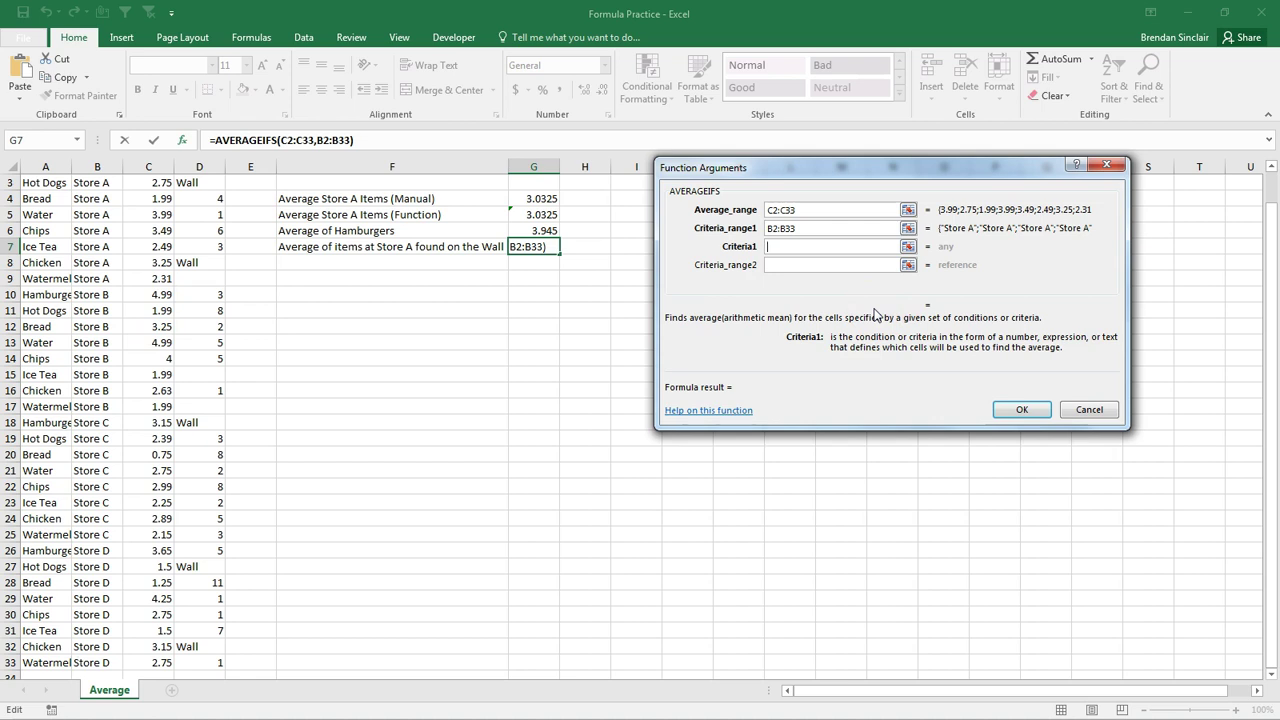
text(Store A)
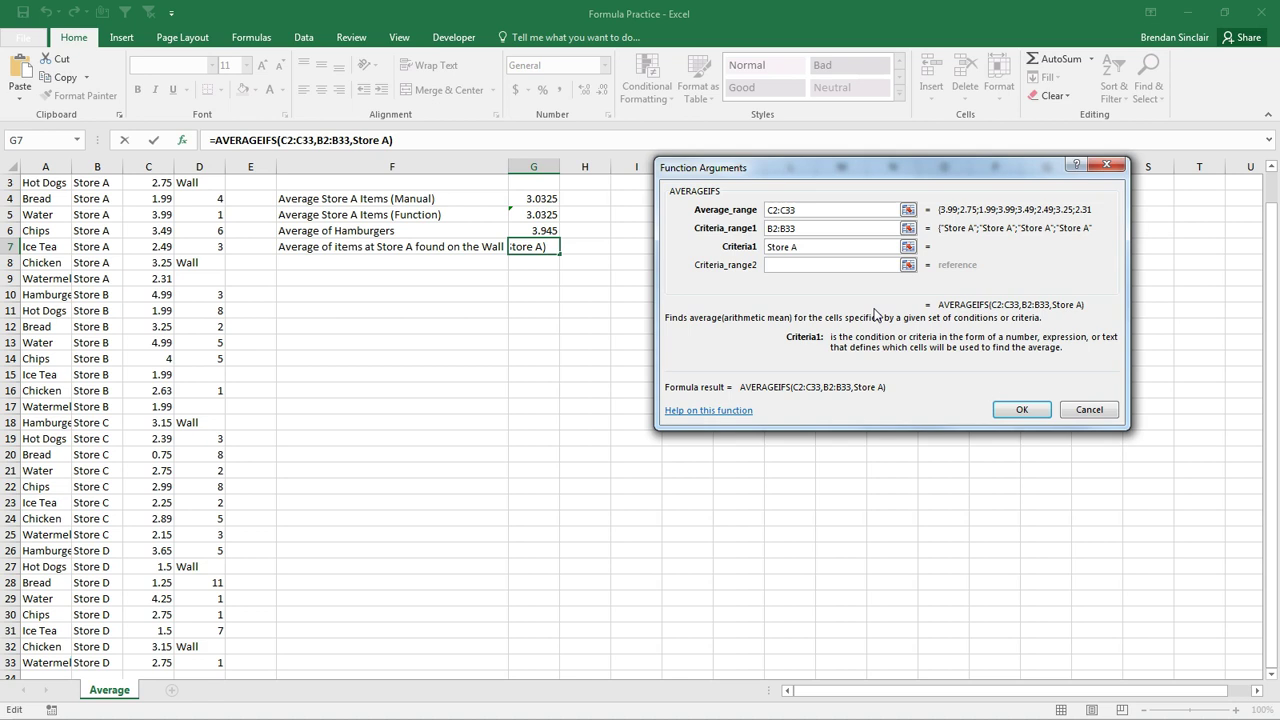
key(Tab)
Step: Add Criteria_range2 D2:D33 with Criteria2 "Wall" and confirm, giving 3.33 in G7
scroll(280, 348, up, 1)
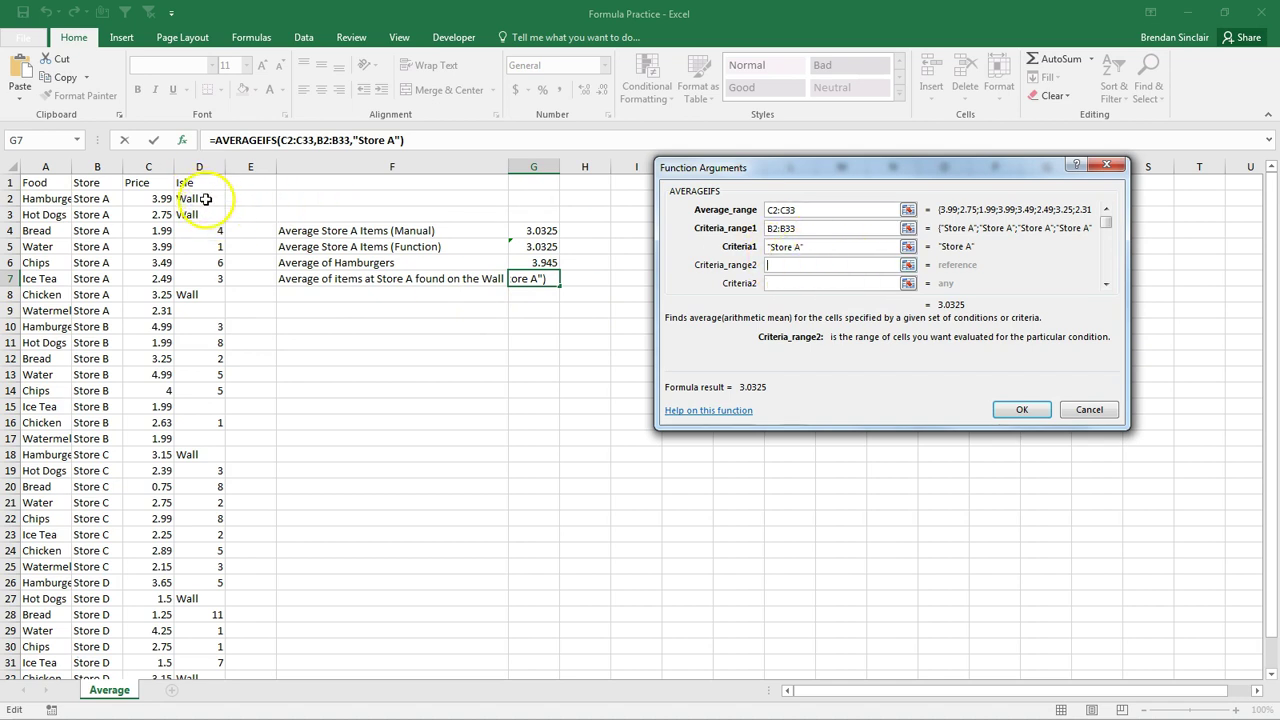
click(205, 200)
drag(205, 200, 205, 662)
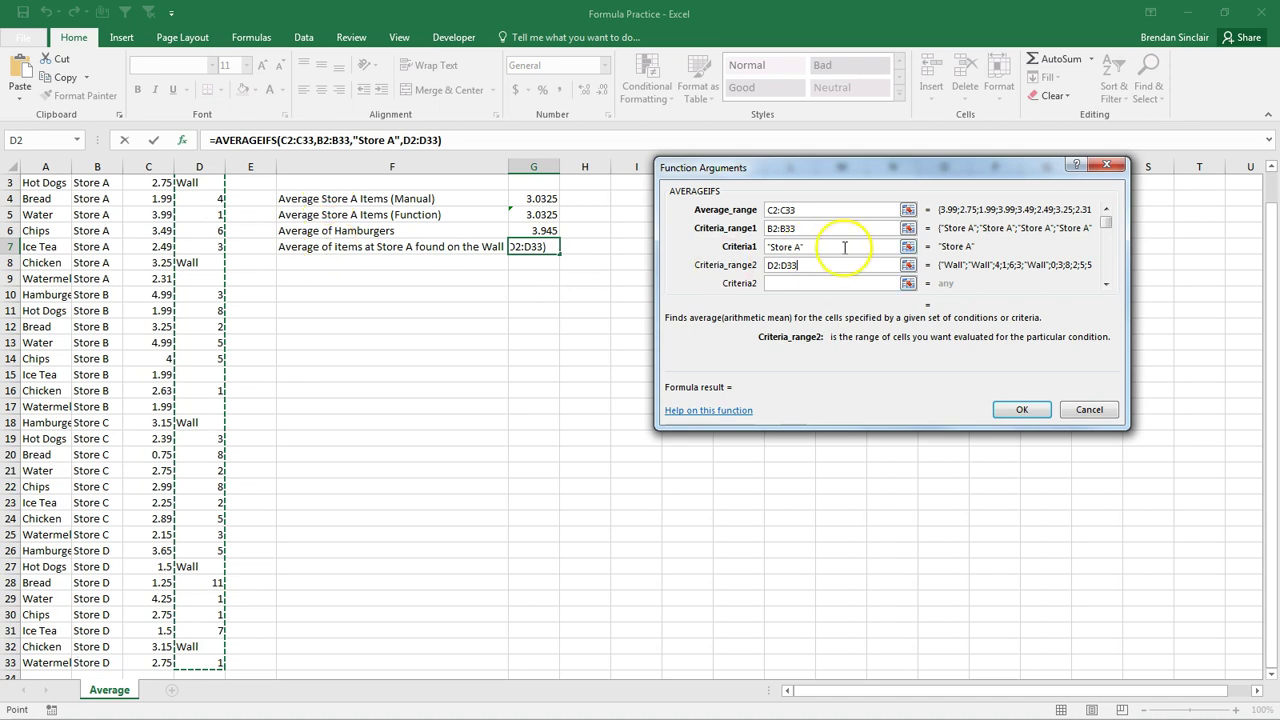
scroll(205, 380, up, 1)
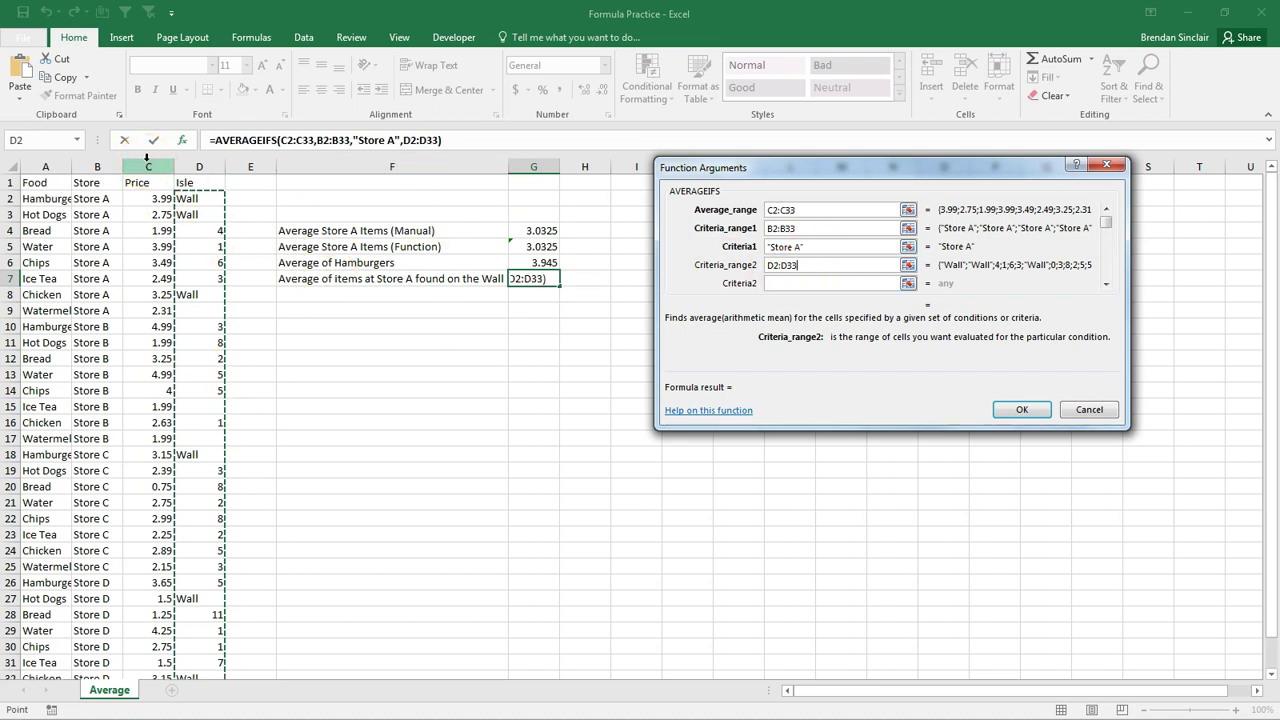
click(813, 283)
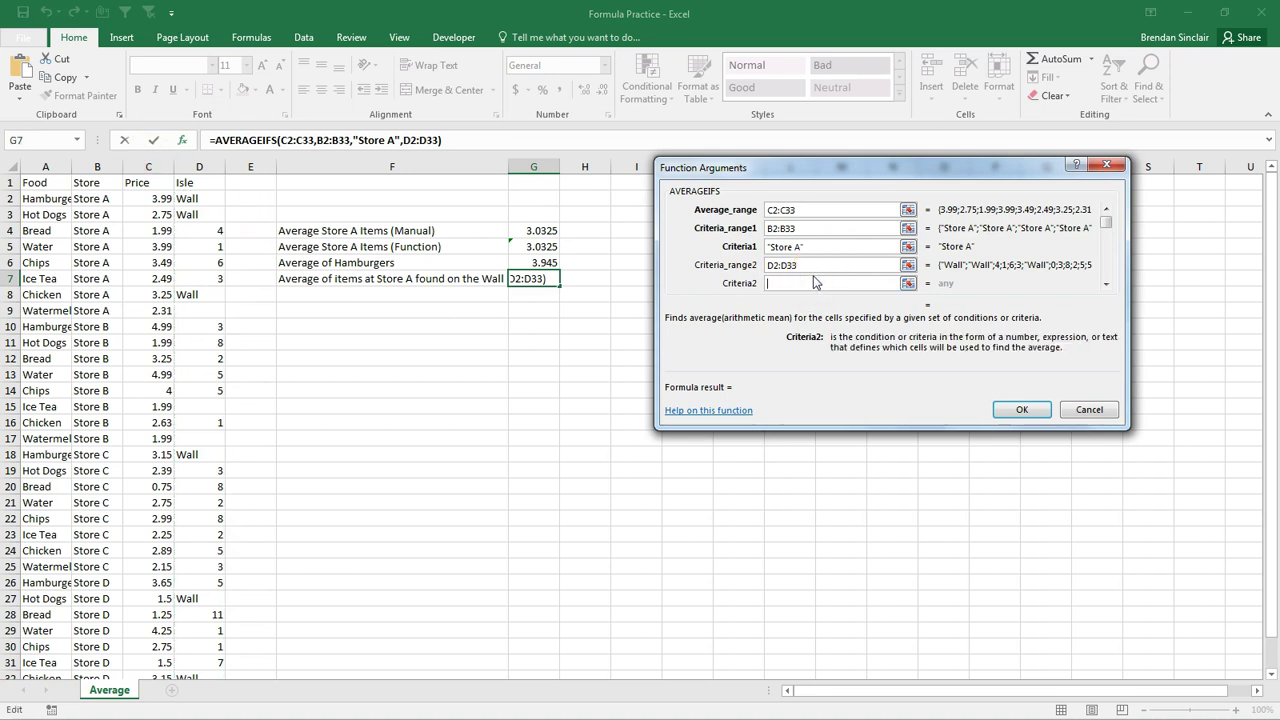
text(Wall)
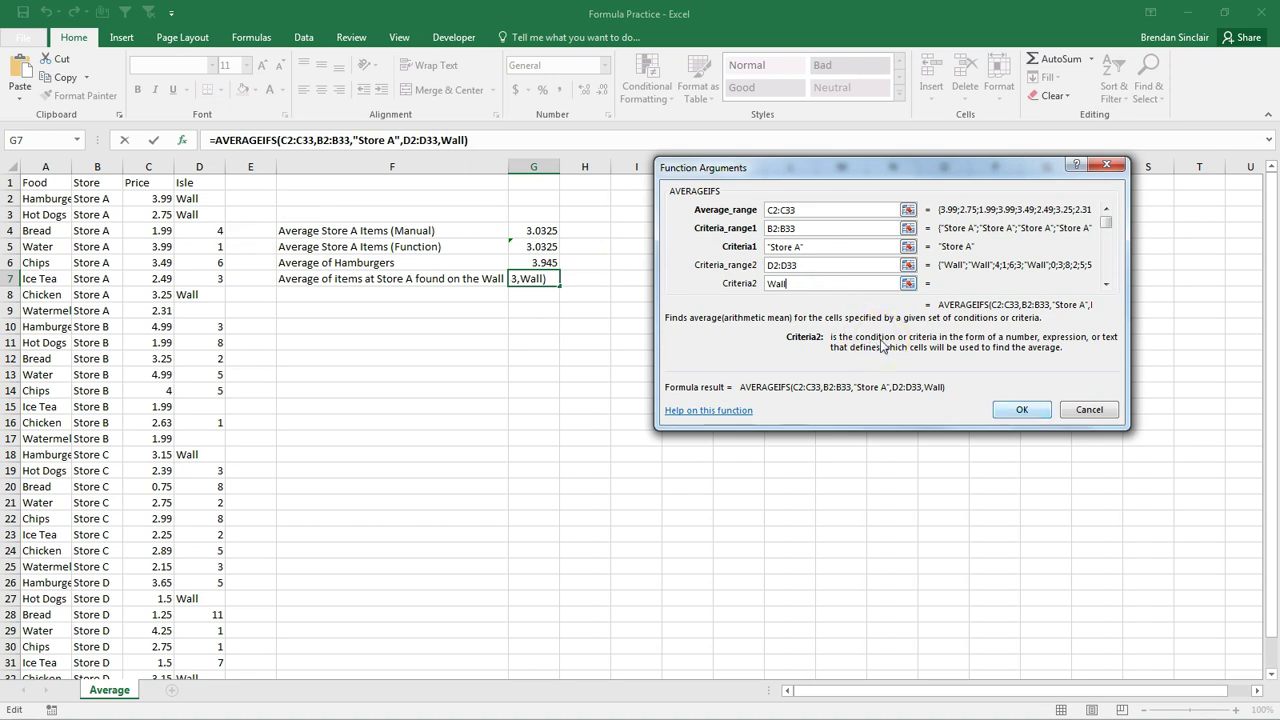
click(1022, 409)
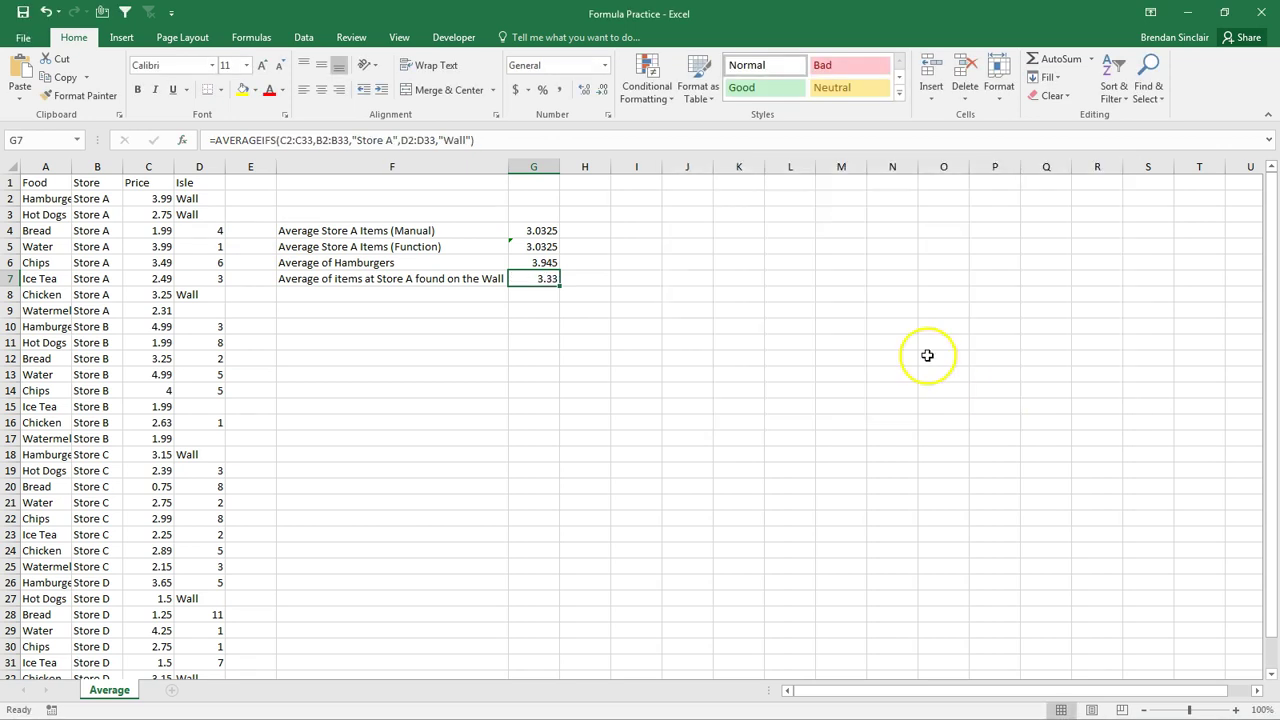